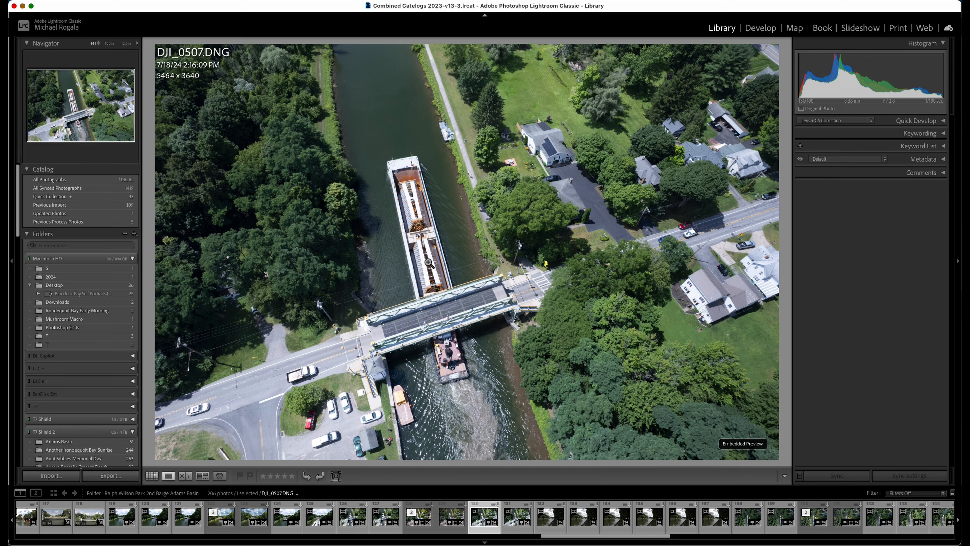
Open the aerial barge photo DJI_0507.DNG for developing and set its profile to Adobe Neutral
{"action": "key", "text": "d"}
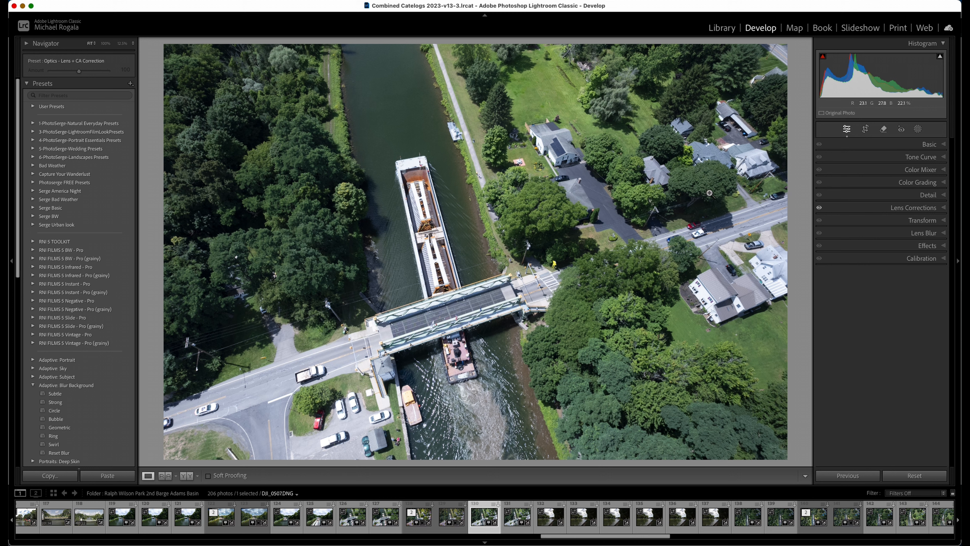
{"action": "left_click", "coordinate": [942, 145]}
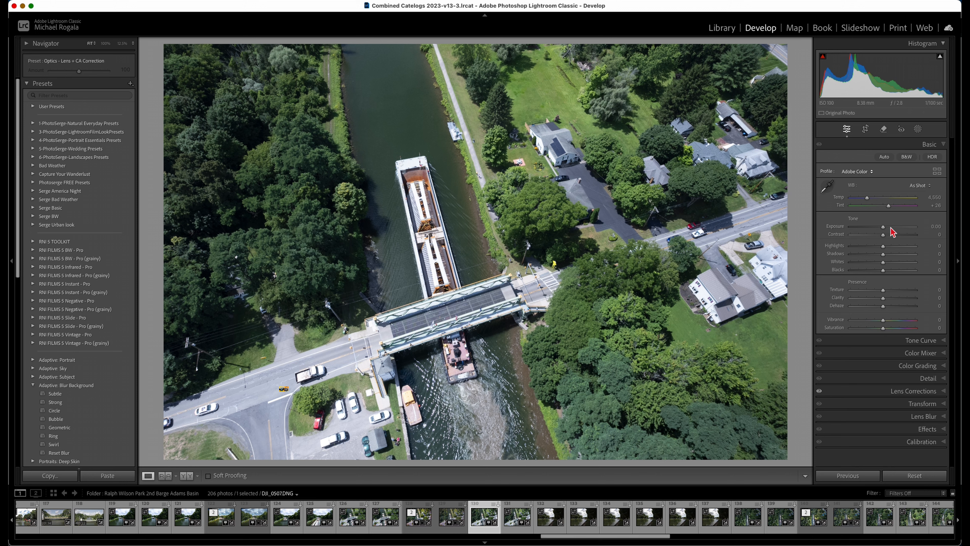
{"action": "left_click", "coordinate": [857, 172]}
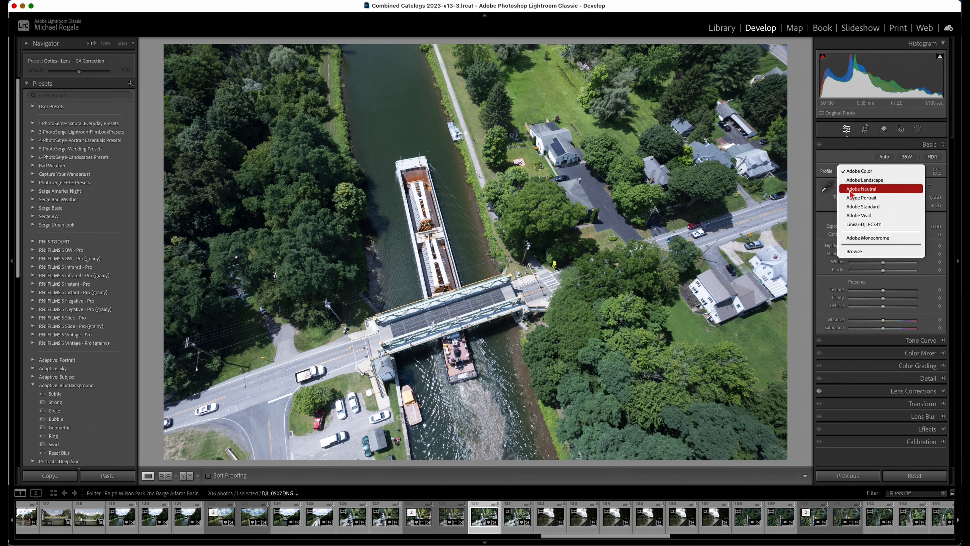
{"action": "left_click", "coordinate": [869, 189]}
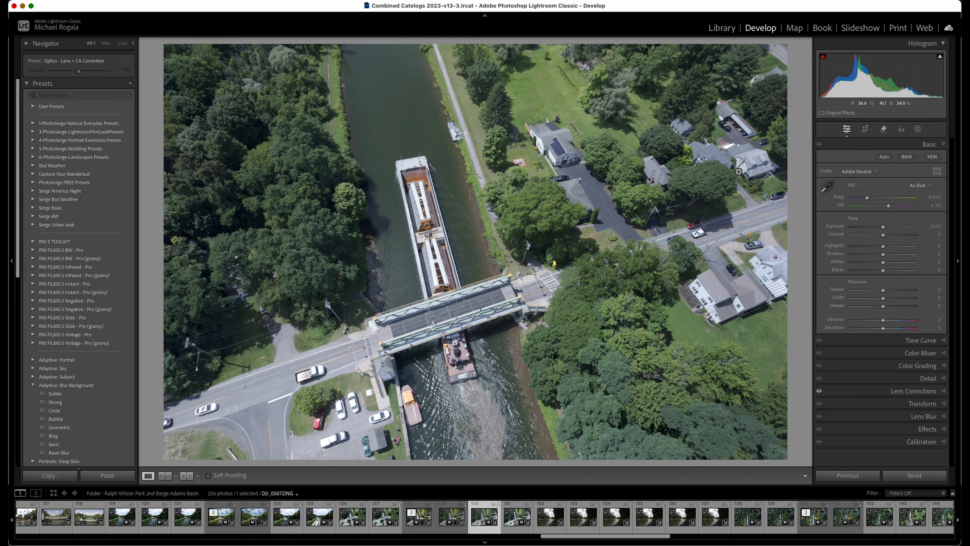
Try the Linear-DJI FC3411 and Adobe Landscape profiles on the photo and return to Adobe Neutral
{"action": "left_click", "coordinate": [866, 173]}
{"action": "left_click", "coordinate": [866, 207]}
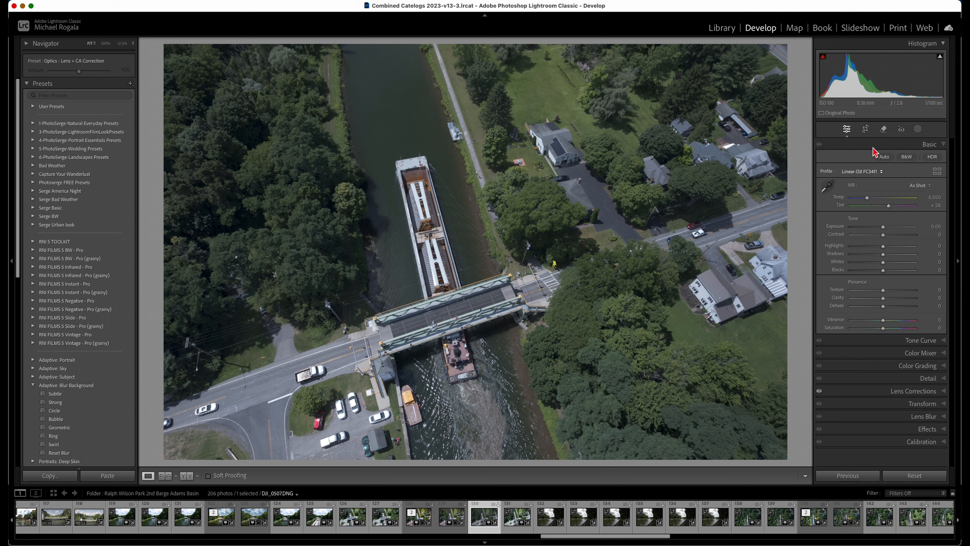
{"action": "left_click", "coordinate": [874, 171]}
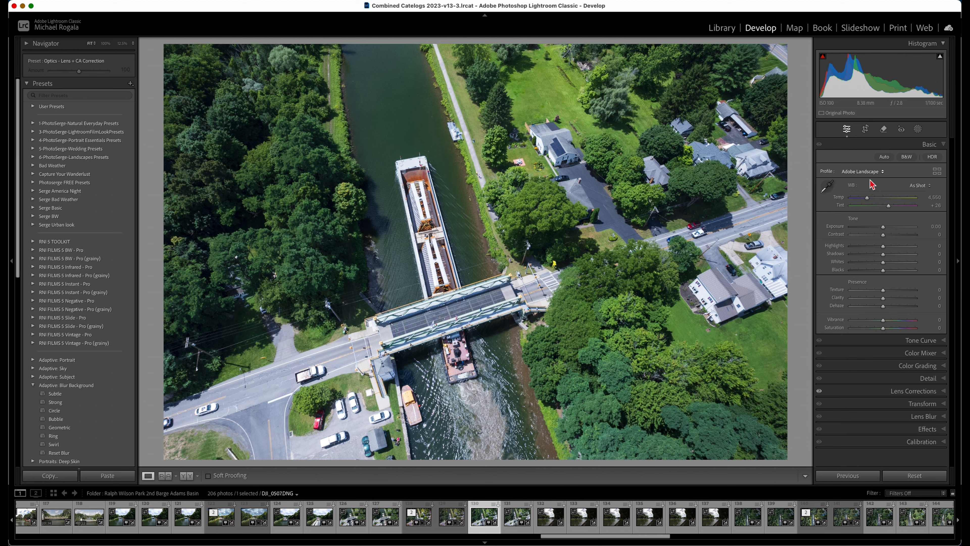
{"action": "left_click", "coordinate": [862, 171]}
{"action": "left_click", "coordinate": [864, 173]}
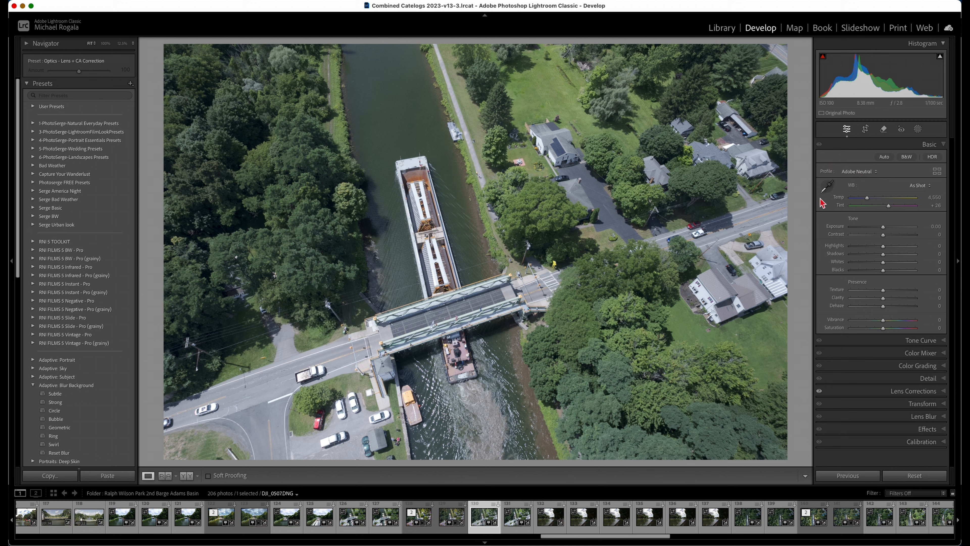
Sample a neutral white balance from the barge and refine it to Temp 4,886 and Tint +28
{"action": "left_click", "coordinate": [827, 186]}
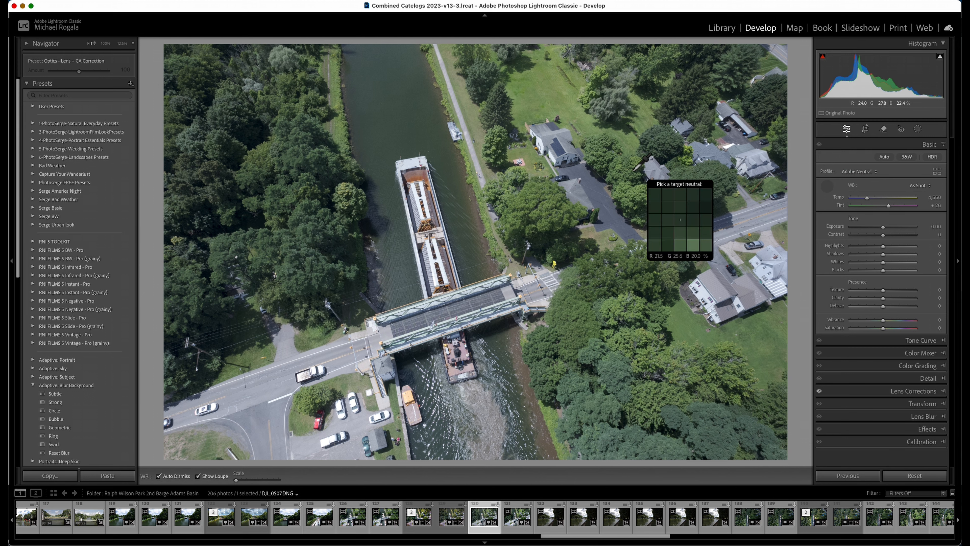
{"action": "left_click", "coordinate": [440, 261]}
{"action": "left_click", "coordinate": [437, 261]}
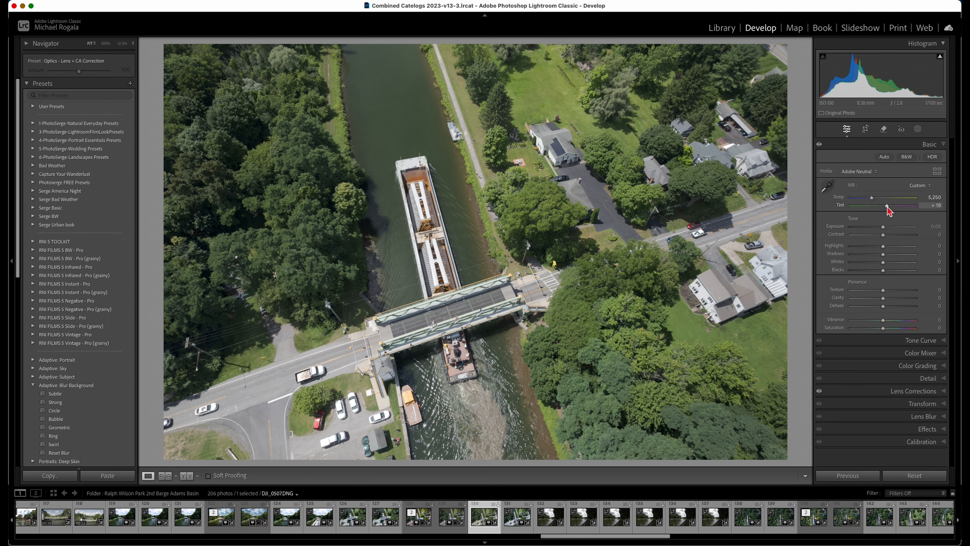
{"action": "left_click_drag", "start_coordinate": [888, 211], "coordinate": [869, 198]}
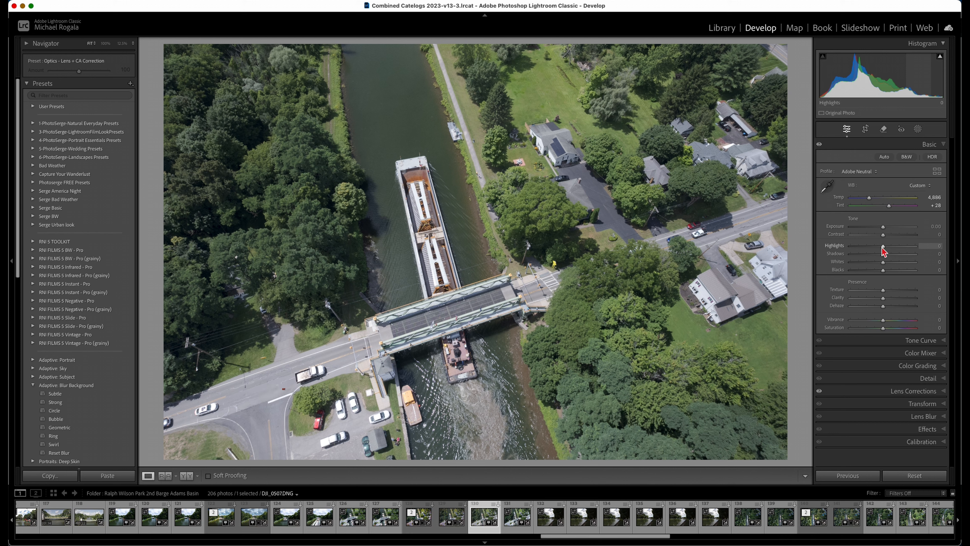
Set the tone to Highlights -50, Shadows +27, Whites +37 and Blacks -22
{"action": "mouse_move", "coordinate": [883, 246]}
{"action": "left_mouse_down"}
{"action": "mouse_move", "coordinate": [865, 245]}
{"action": "mouse_move", "coordinate": [892, 255]}
{"action": "left_mouse_up"}
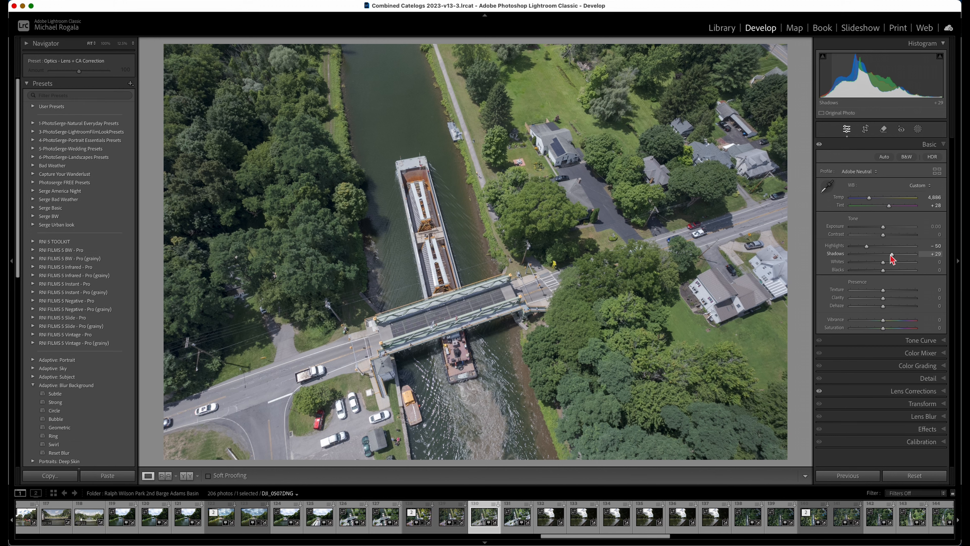
{"action": "left_click_drag", "start_coordinate": [891, 256], "coordinate": [876, 270]}
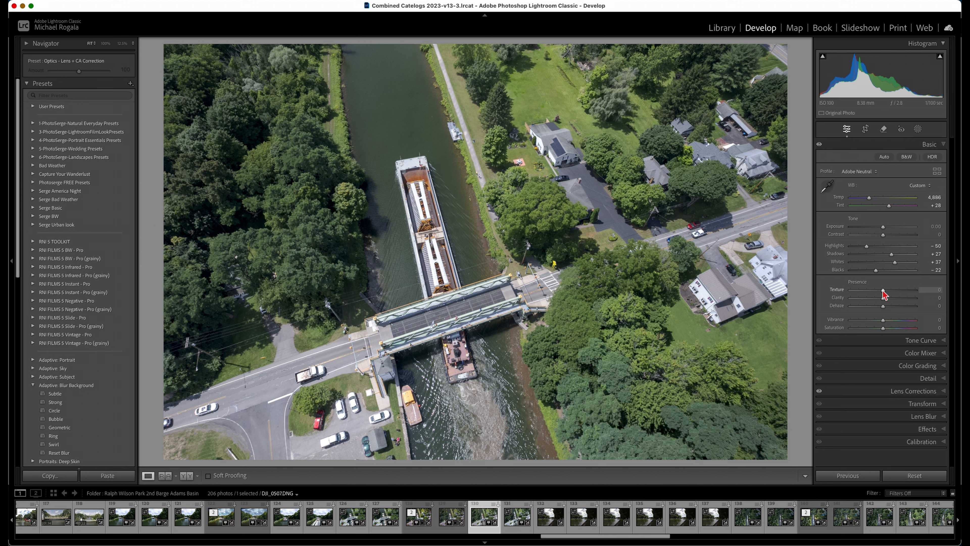
Set Texture to +19, Clarity to +11 and Vibrance to +20
{"action": "left_click_drag", "start_coordinate": [884, 290], "coordinate": [889, 291]}
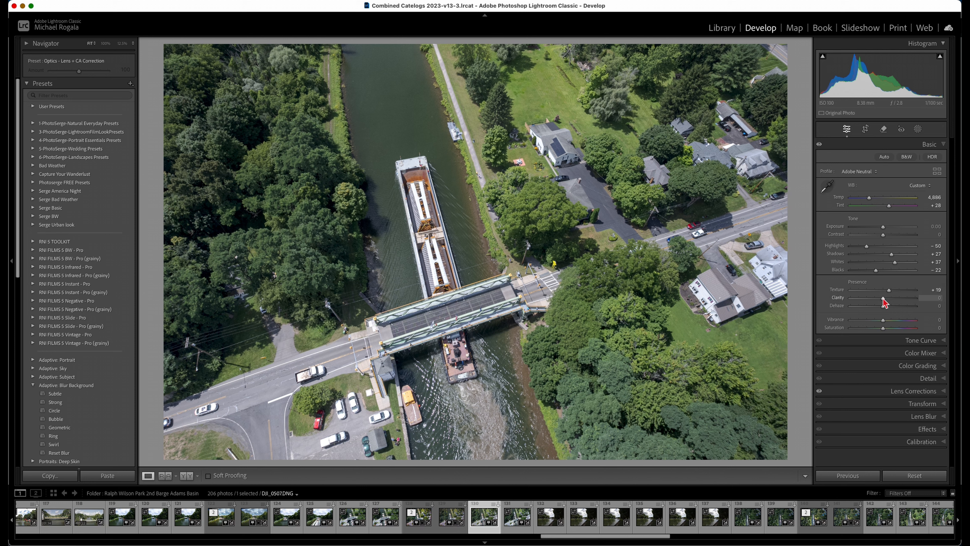
{"action": "left_click_drag", "start_coordinate": [884, 299], "coordinate": [889, 299]}
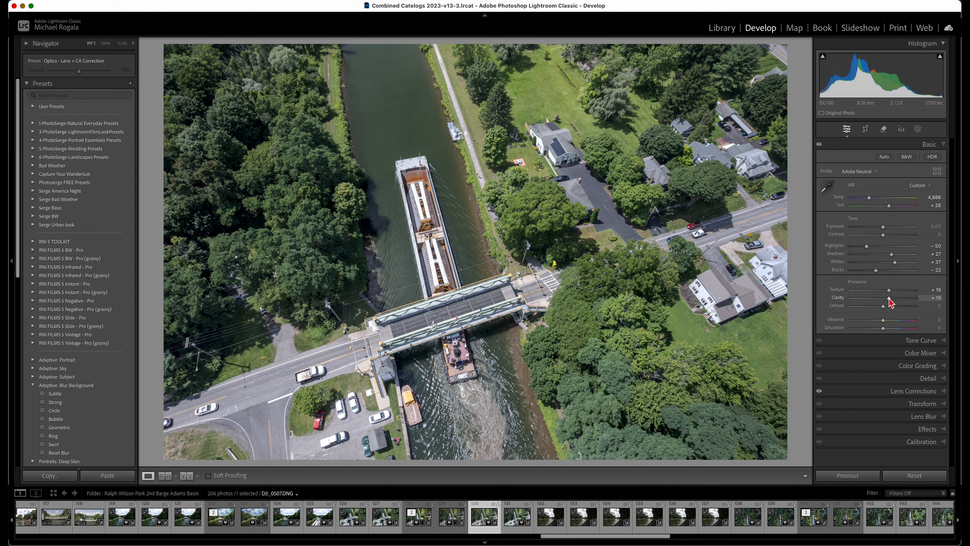
{"action": "left_click_drag", "start_coordinate": [889, 299], "coordinate": [879, 299]}
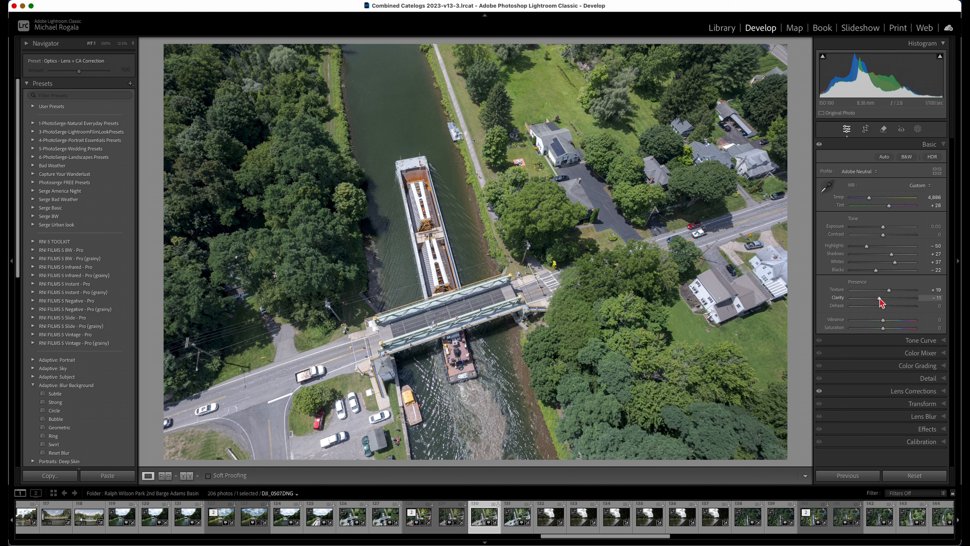
{"action": "left_click_drag", "start_coordinate": [879, 299], "coordinate": [886, 299]}
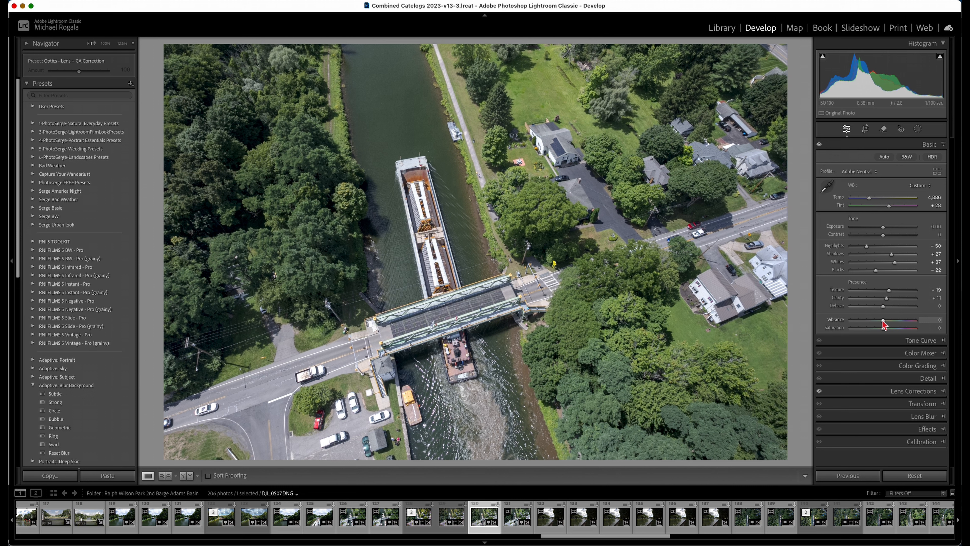
{"action": "left_click_drag", "start_coordinate": [883, 321], "coordinate": [894, 322]}
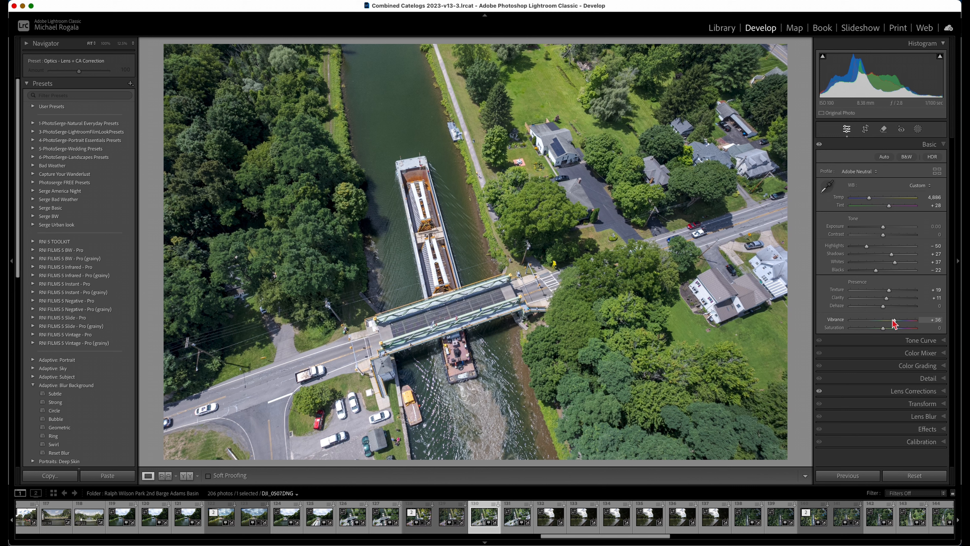
{"action": "left_click_drag", "start_coordinate": [894, 321], "coordinate": [889, 323]}
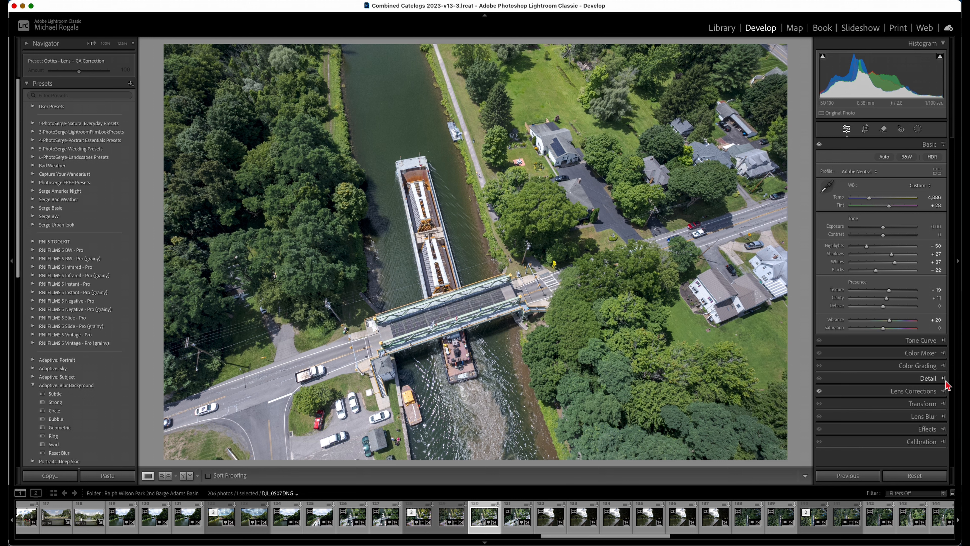
Set the sharpening Amount to 90, Radius to 0.5 and Detail to 100
{"action": "left_click", "coordinate": [933, 379]}
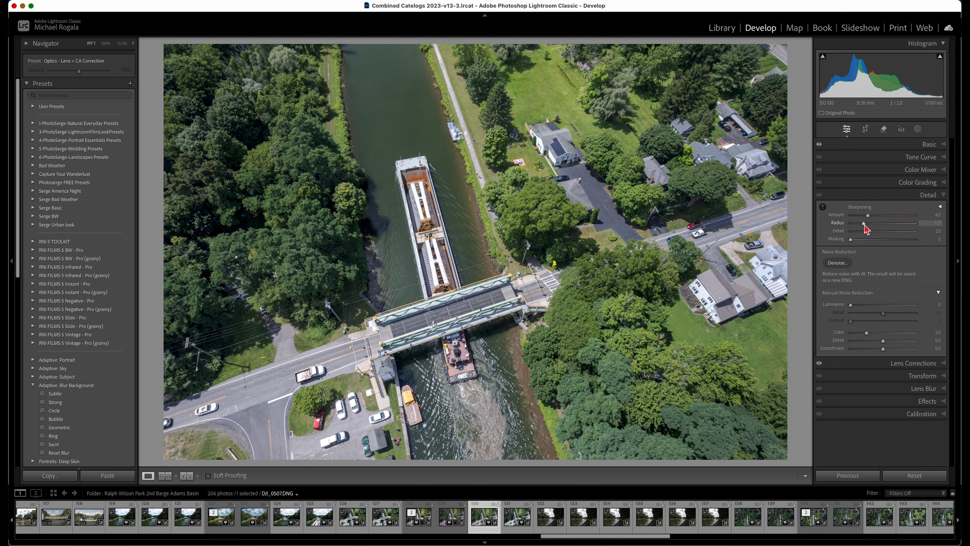
{"action": "left_click_drag", "start_coordinate": [860, 225], "coordinate": [950, 240]}
{"action": "left_click_drag", "start_coordinate": [867, 216], "coordinate": [890, 225]}
Set the sharpening Masking to 93 using the black-and-white mask preview, limiting sharpening to the edges
{"action": "key", "text": "alt"}
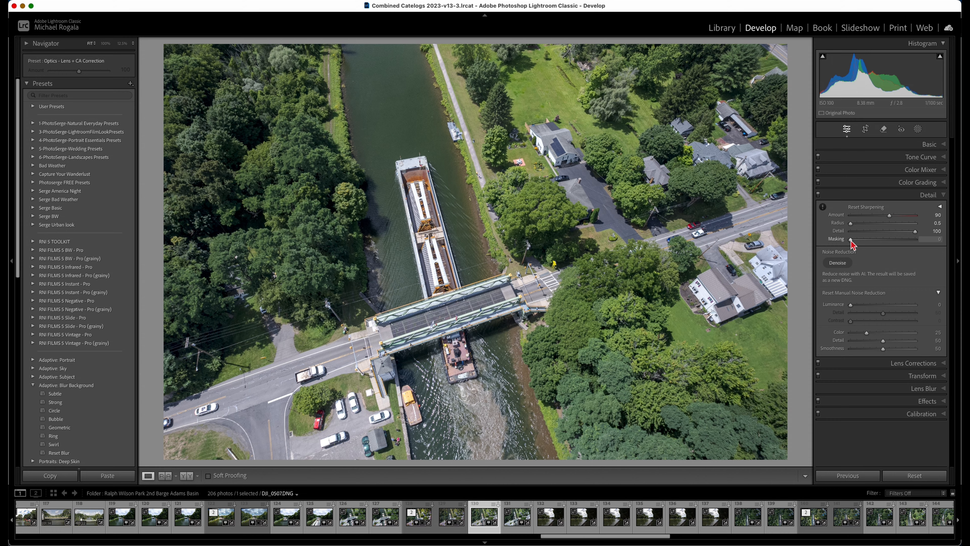
{"action": "left_click", "coordinate": [851, 241], "text": "alt"}
{"action": "left_click_drag", "start_coordinate": [853, 241], "coordinate": [850, 243]}
{"action": "left_click", "coordinate": [851, 240], "text": "alt"}
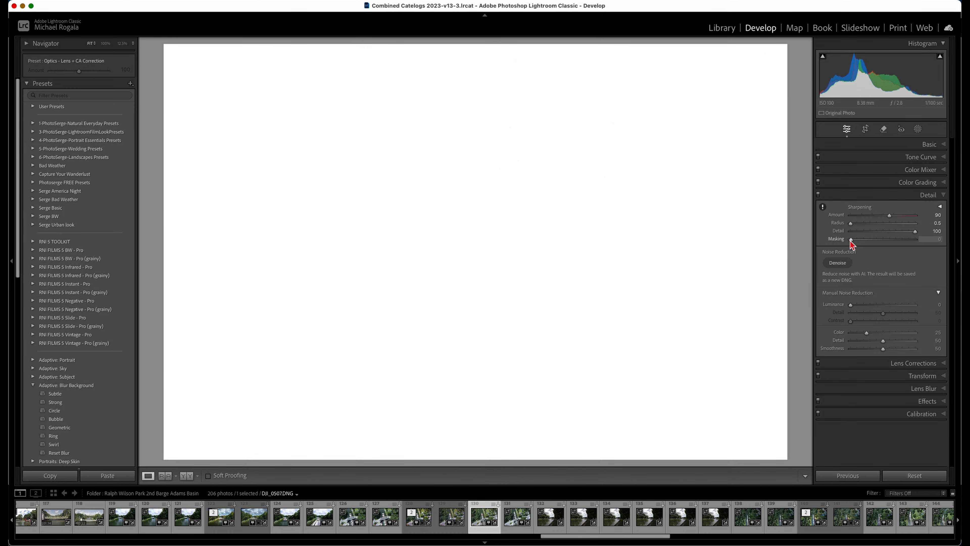
{"action": "left_click_drag", "start_coordinate": [852, 241], "coordinate": [911, 246]}
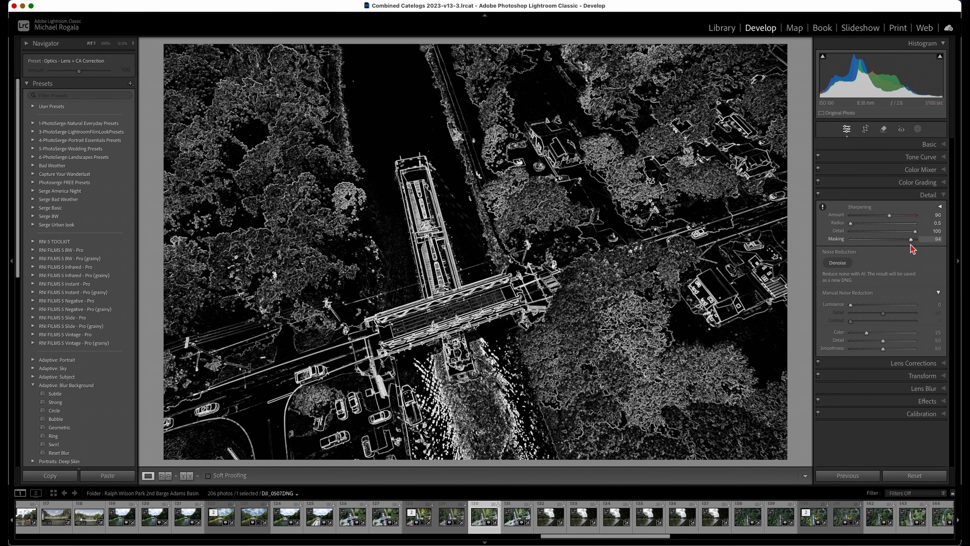
{"action": "left_click_drag", "start_coordinate": [912, 249], "coordinate": [912, 247]}
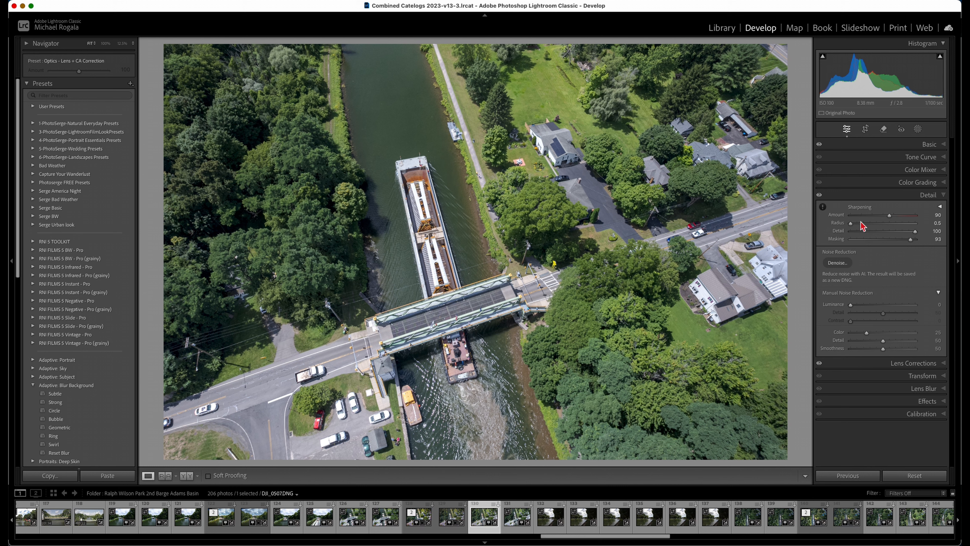
{"action": "left_click", "coordinate": [942, 198]}
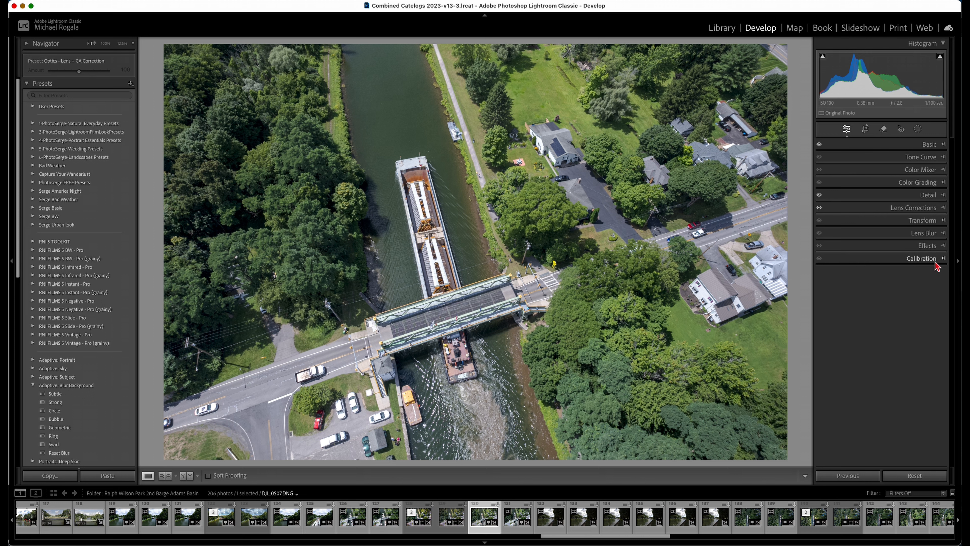
Calibrate the colours with Red Primary Hue +11, Green Primary Hue +10, and Blue Primary Hue -12 and Saturation +11
{"action": "left_click", "coordinate": [943, 260]}
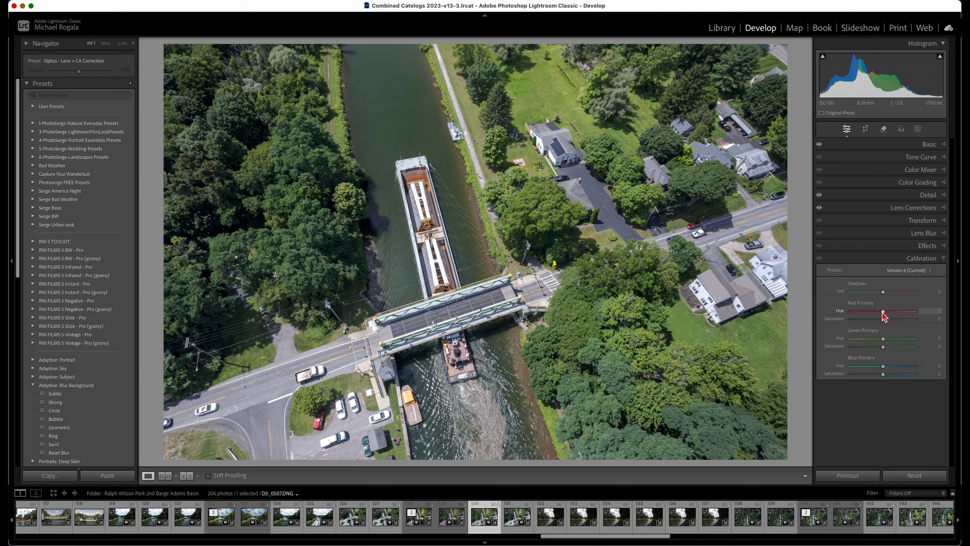
{"action": "mouse_move", "coordinate": [883, 312]}
{"action": "left_mouse_down"}
{"action": "mouse_move", "coordinate": [860, 313]}
{"action": "mouse_move", "coordinate": [886, 311]}
{"action": "left_mouse_up"}
{"action": "left_click_drag", "start_coordinate": [882, 338], "coordinate": [888, 339]}
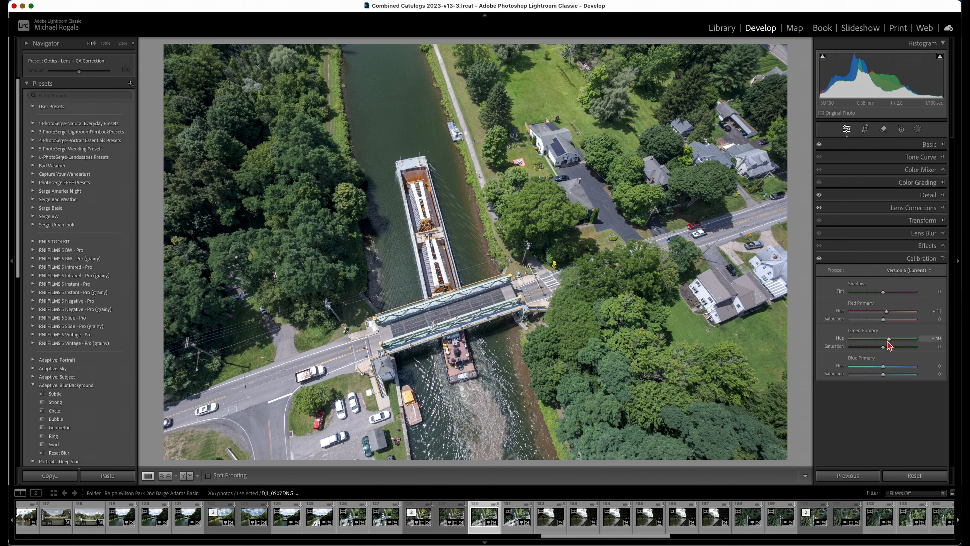
{"action": "left_click_drag", "start_coordinate": [889, 340], "coordinate": [887, 343]}
{"action": "left_click_drag", "start_coordinate": [881, 366], "coordinate": [877, 368]}
{"action": "left_click_drag", "start_coordinate": [877, 368], "coordinate": [887, 378]}
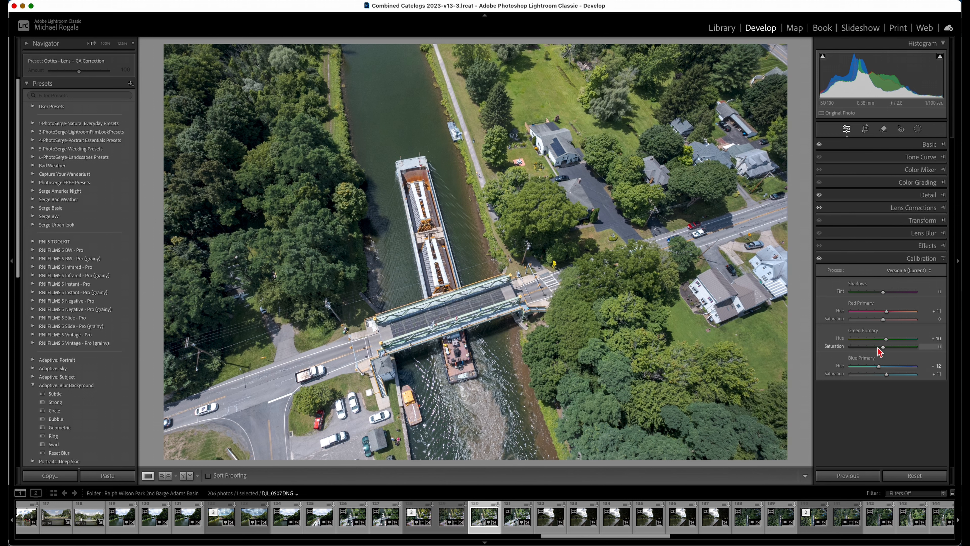
{"action": "left_click", "coordinate": [941, 261]}
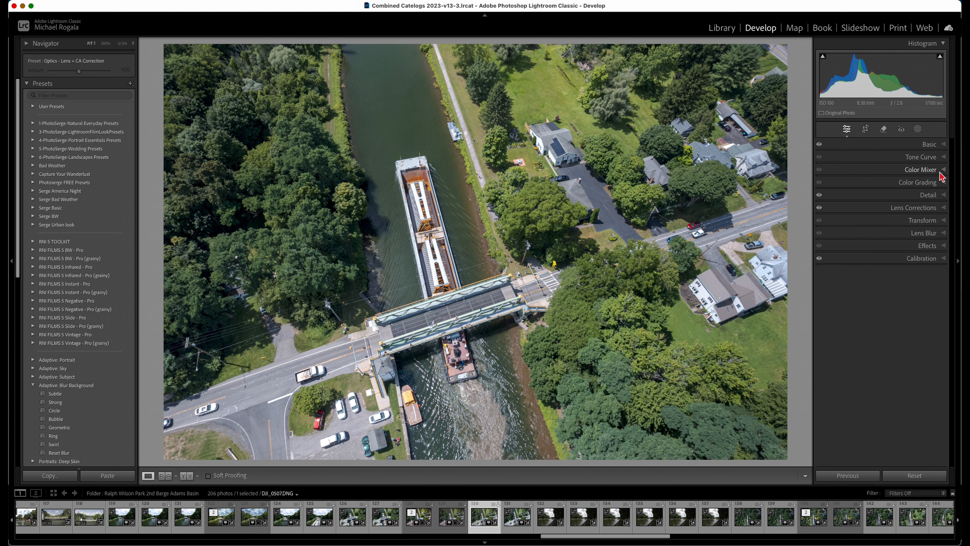
Sample the lawn's green with Point Color and set Hue Shift -4, Saturation Shift -9 and Luminance Shift +7
{"action": "left_click", "coordinate": [948, 174]}
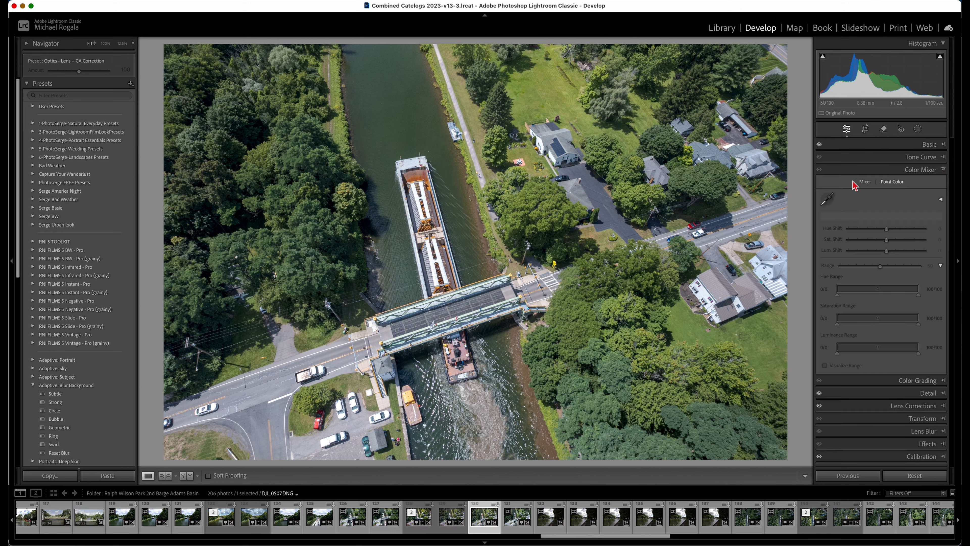
{"action": "left_click", "coordinate": [867, 182]}
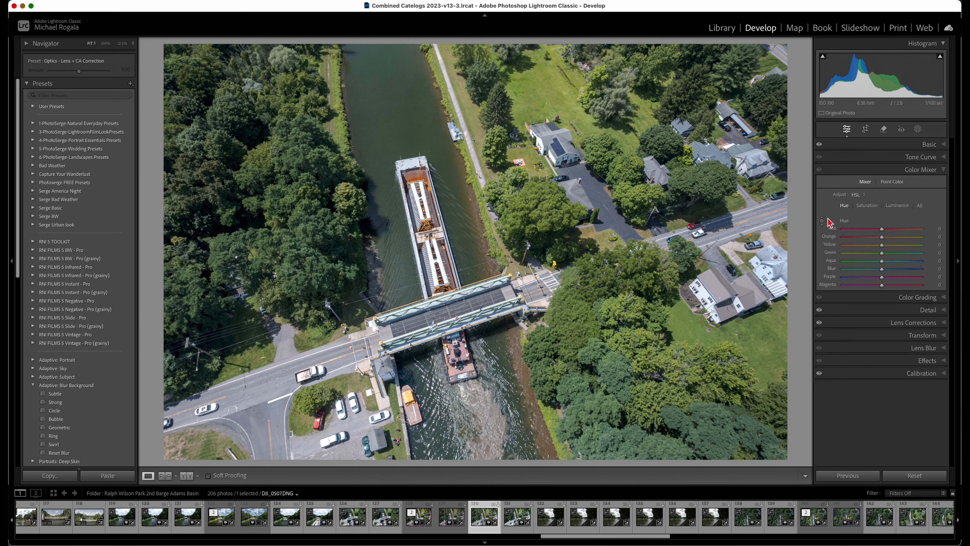
{"action": "left_click", "coordinate": [892, 183]}
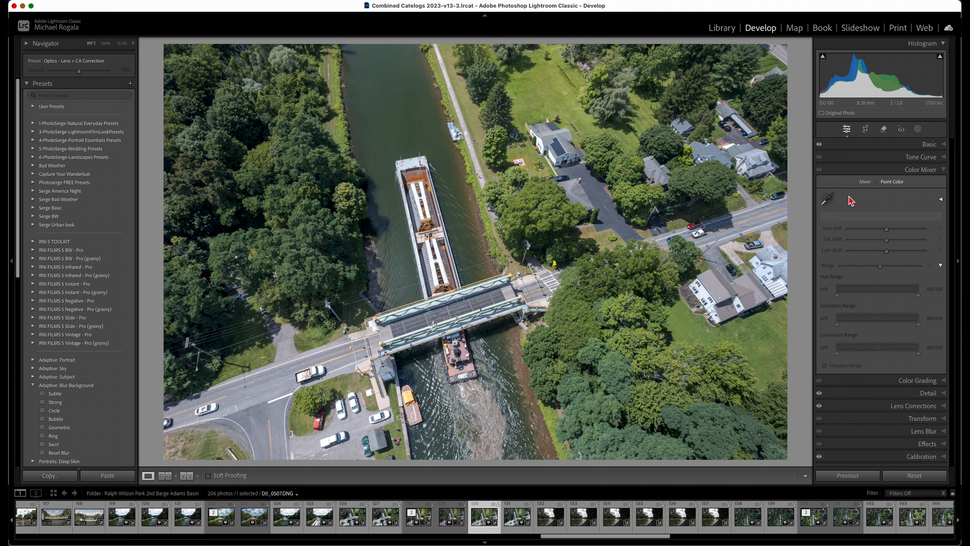
{"action": "left_click", "coordinate": [828, 199]}
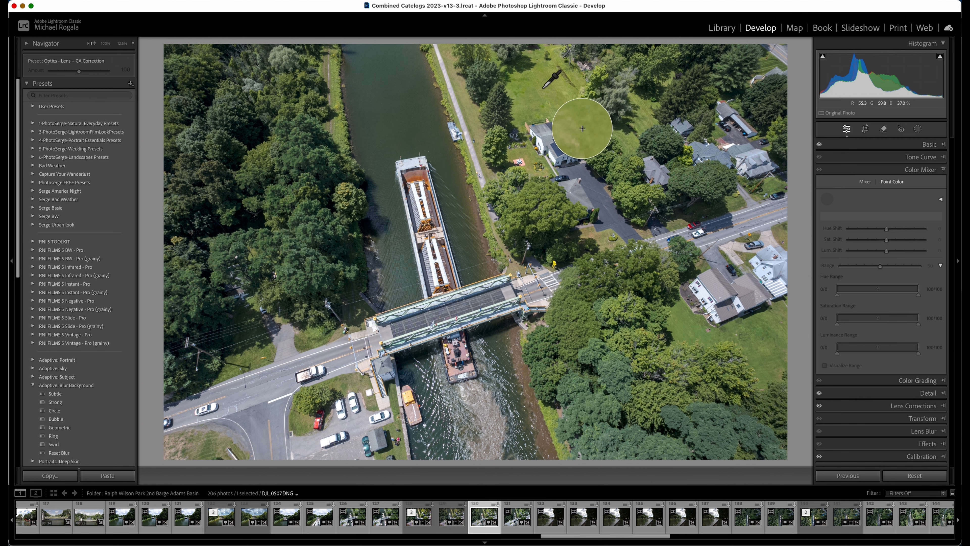
{"action": "left_click", "coordinate": [543, 87]}
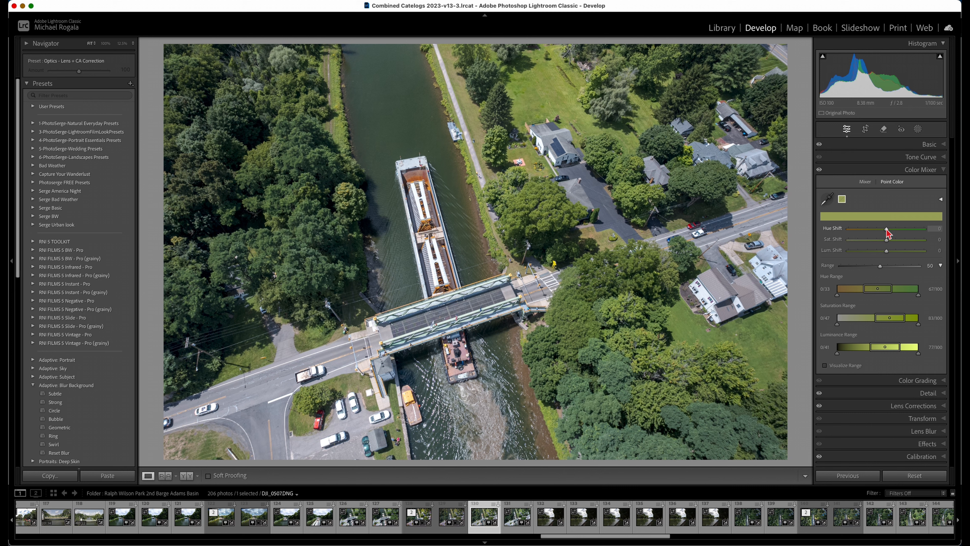
{"action": "left_click_drag", "start_coordinate": [886, 233], "coordinate": [884, 241]}
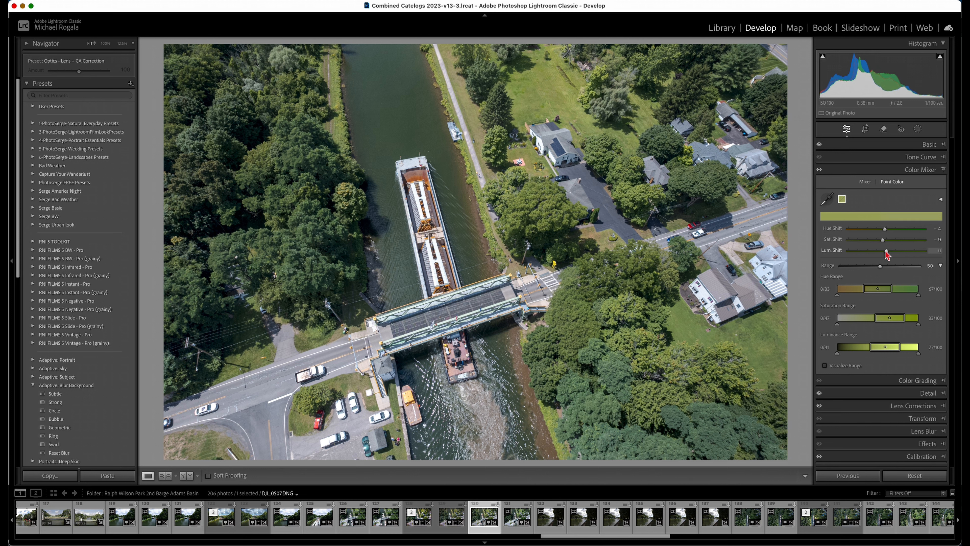
{"action": "left_click_drag", "start_coordinate": [887, 255], "coordinate": [888, 255]}
Sample the dark tree green with Point Color, set Hue Shift +4, Saturation Shift -17, Luminance Shift -19, and set the lawn sample's Luminance Shift to +14
{"action": "left_click", "coordinate": [829, 203]}
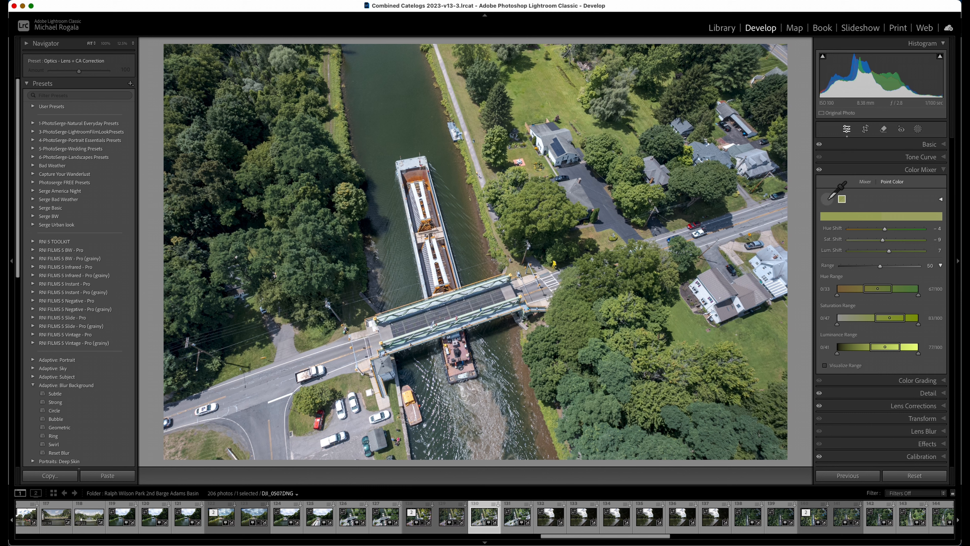
{"action": "left_click", "coordinate": [707, 182]}
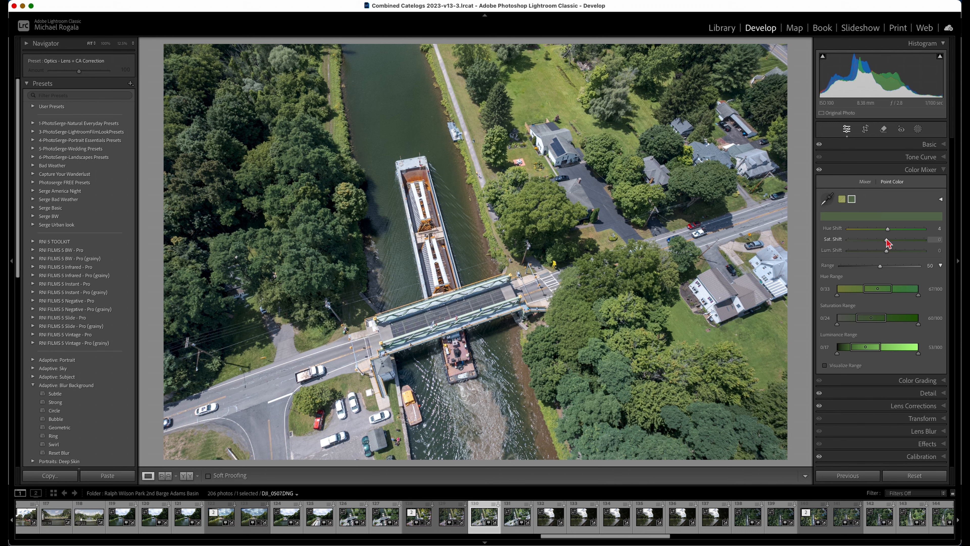
{"action": "left_click_drag", "start_coordinate": [886, 240], "coordinate": [881, 242]}
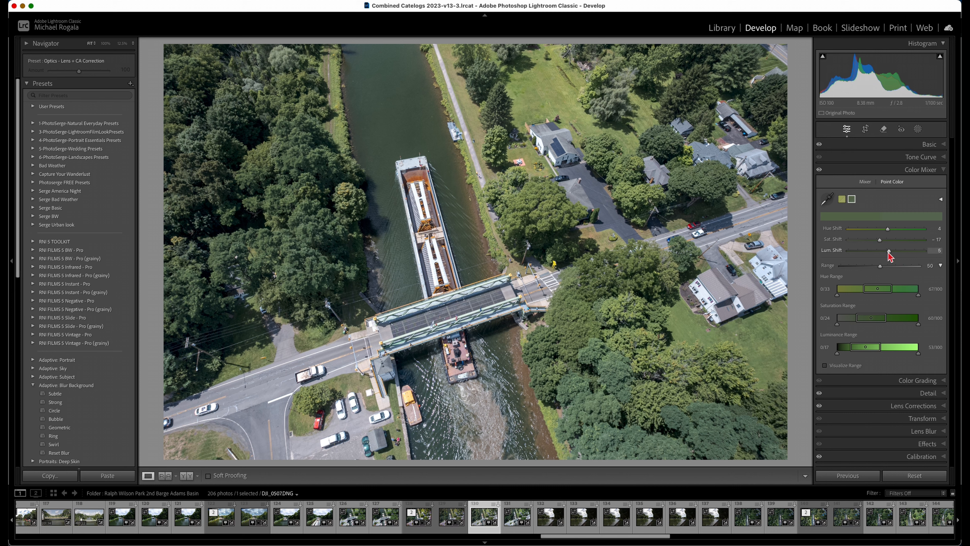
{"action": "left_click_drag", "start_coordinate": [885, 252], "coordinate": [878, 255]}
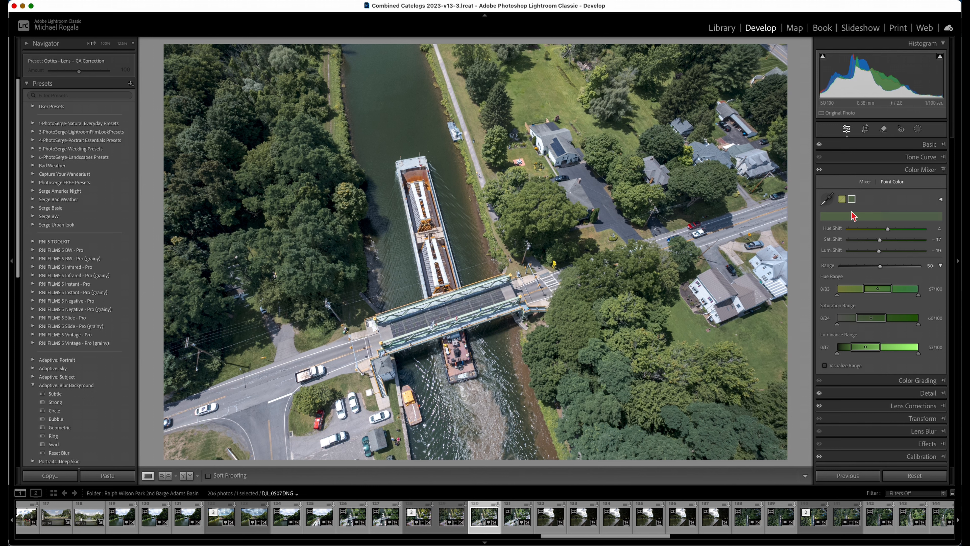
{"action": "left_click", "coordinate": [842, 203]}
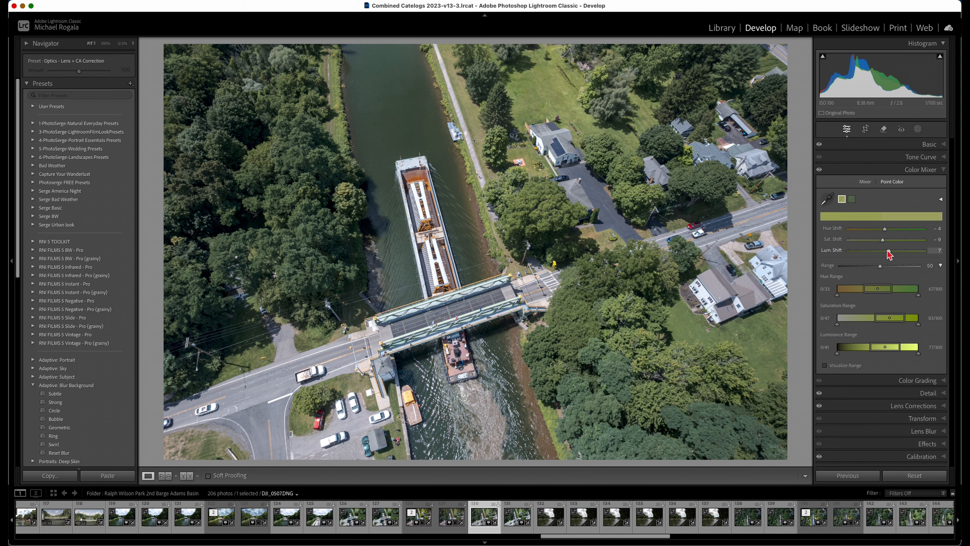
{"action": "left_click_drag", "start_coordinate": [888, 251], "coordinate": [892, 251]}
Sample the barge's orange with Point Color and set Hue Shift +4, Saturation Shift -13 and Luminance Shift +4
{"action": "left_click", "coordinate": [828, 199]}
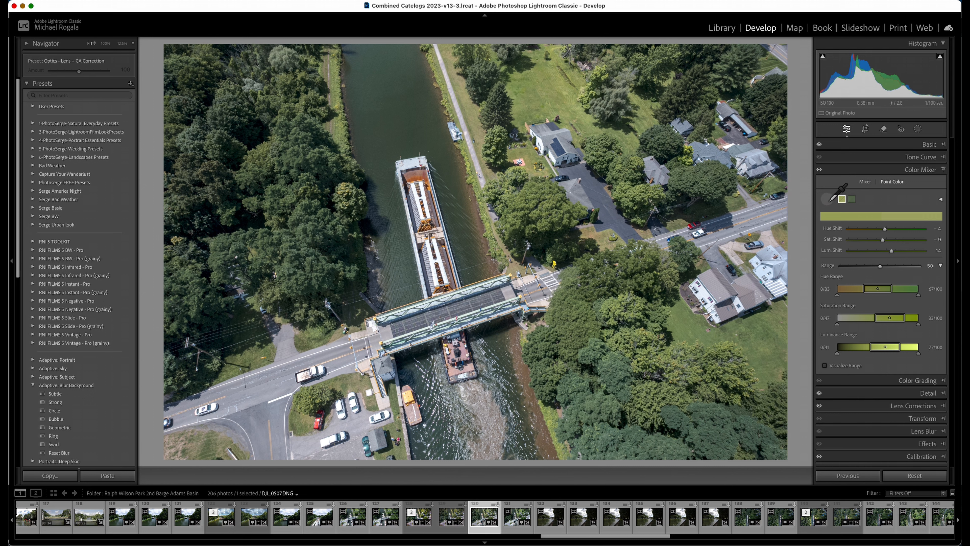
{"action": "left_click", "coordinate": [417, 177]}
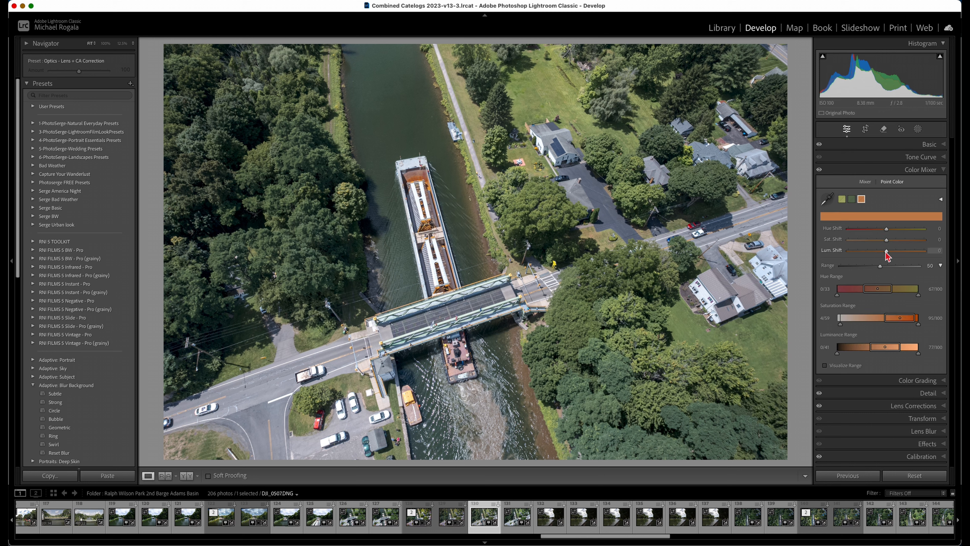
{"action": "left_click_drag", "start_coordinate": [887, 255], "coordinate": [888, 229]}
Sample the bridge's pale green with Point Color, set Luminance Shift -28, and raise its Hue and Saturation Shifts slightly
{"action": "left_click", "coordinate": [827, 199]}
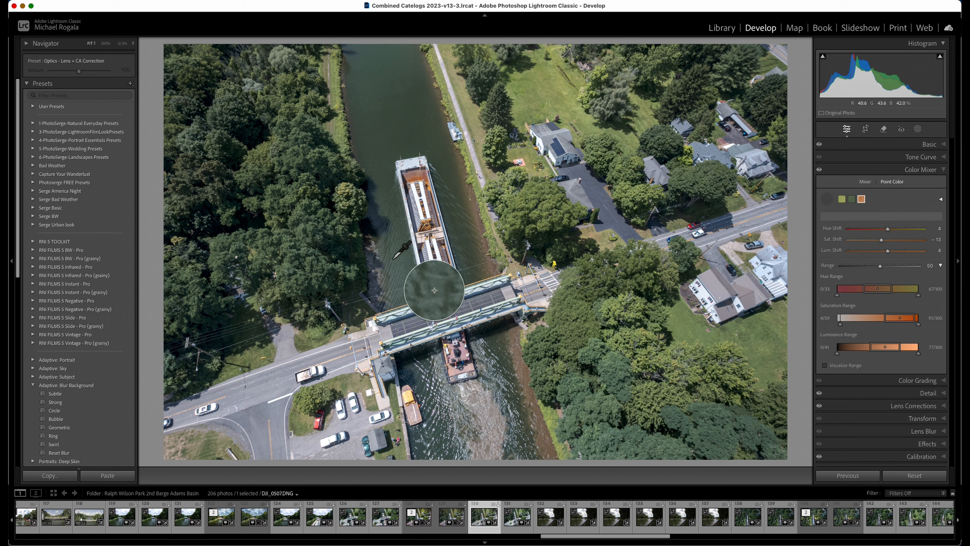
{"action": "left_click", "coordinate": [474, 317]}
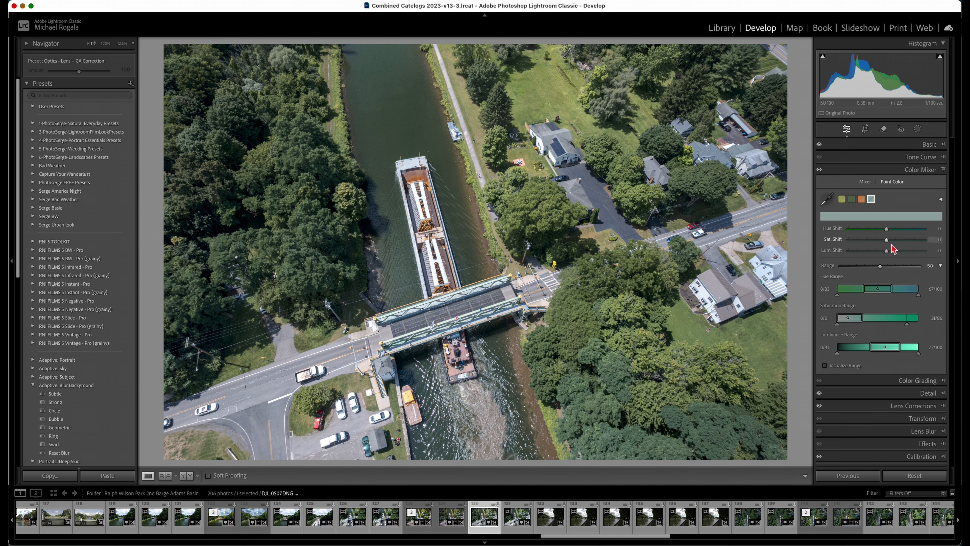
{"action": "mouse_move", "coordinate": [886, 242]}
{"action": "left_mouse_down"}
{"action": "mouse_move", "coordinate": [895, 242]}
{"action": "mouse_move", "coordinate": [877, 254]}
{"action": "left_mouse_up"}
{"action": "left_click_drag", "start_coordinate": [883, 252], "coordinate": [876, 255]}
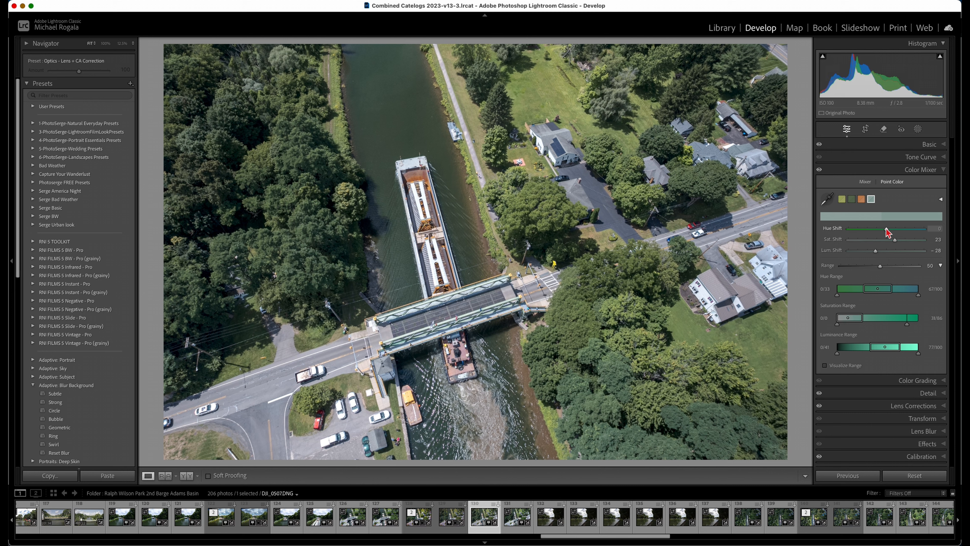
{"action": "left_click_drag", "start_coordinate": [887, 229], "coordinate": [890, 229]}
{"action": "left_click_drag", "start_coordinate": [894, 240], "coordinate": [890, 240]}
{"action": "left_click", "coordinate": [943, 170]}
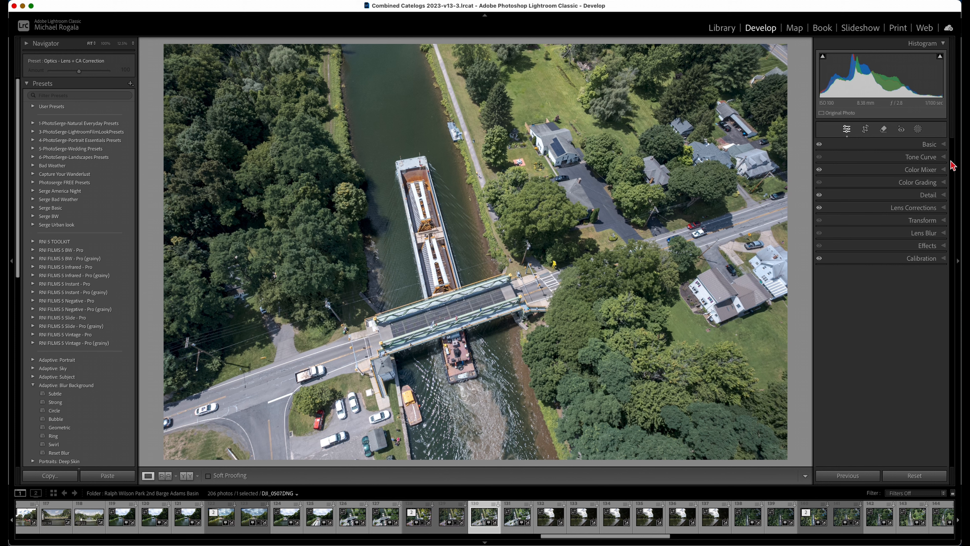
Lift the midpoint of the point tone curve slightly, to Input 127 and Output 138
{"action": "left_click", "coordinate": [943, 157]}
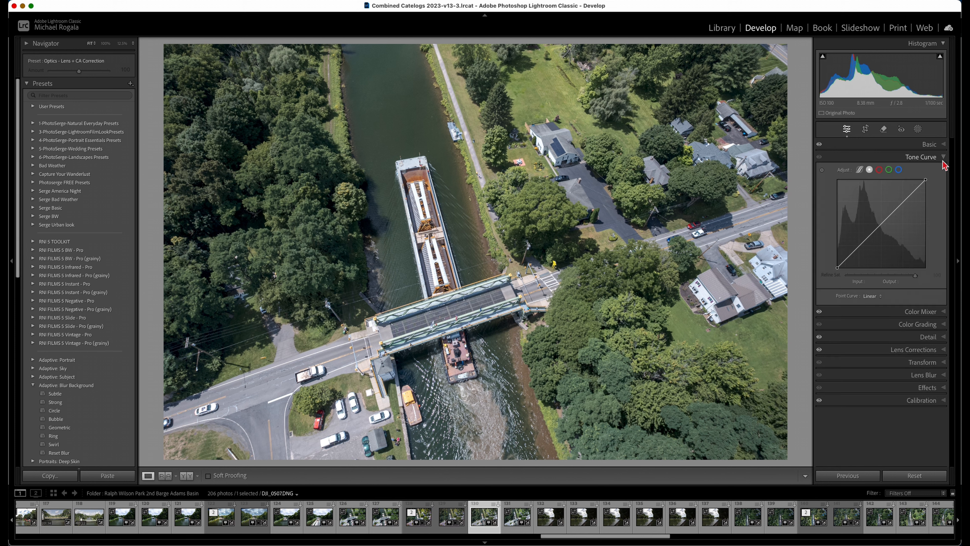
{"action": "left_click_drag", "start_coordinate": [882, 224], "coordinate": [881, 221]}
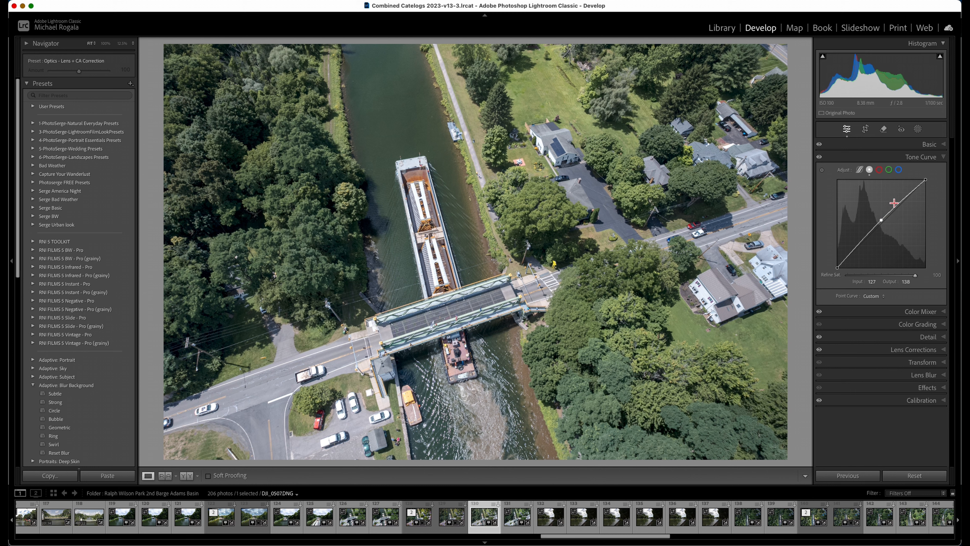
{"action": "left_click", "coordinate": [943, 157]}
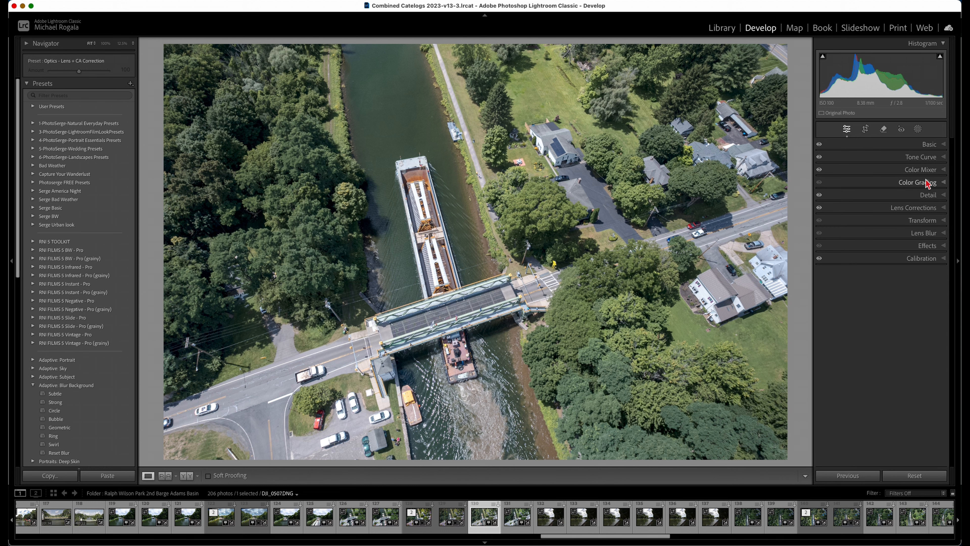
Color grade the highlights a warm yellow with Hue 52, Saturation 22 and Luminance +15
{"action": "left_click", "coordinate": [945, 184]}
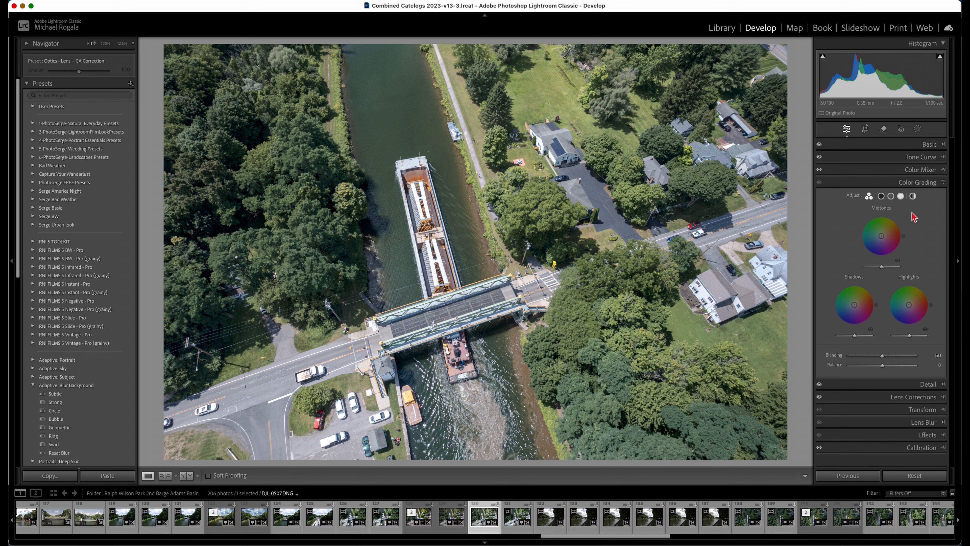
{"action": "left_click", "coordinate": [901, 196]}
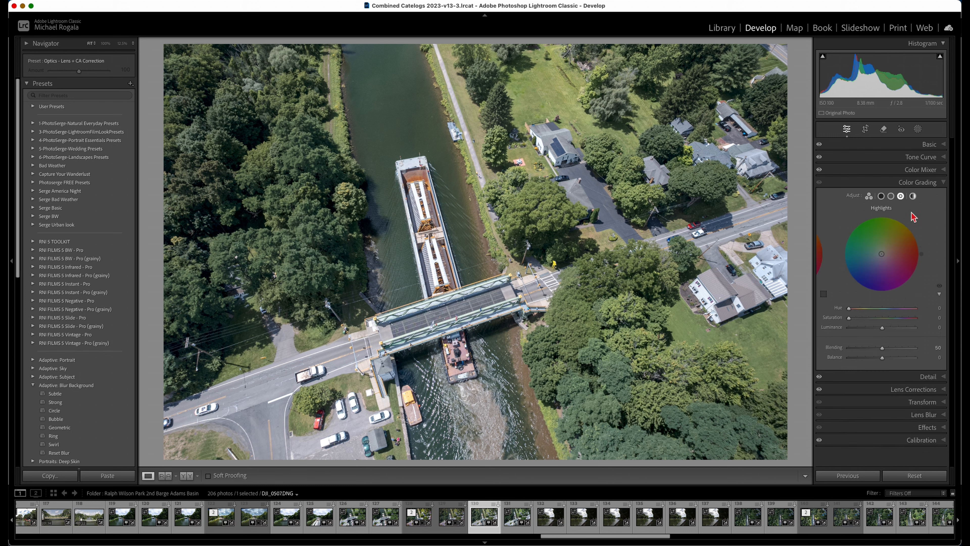
{"action": "left_click_drag", "start_coordinate": [876, 258], "coordinate": [886, 248]}
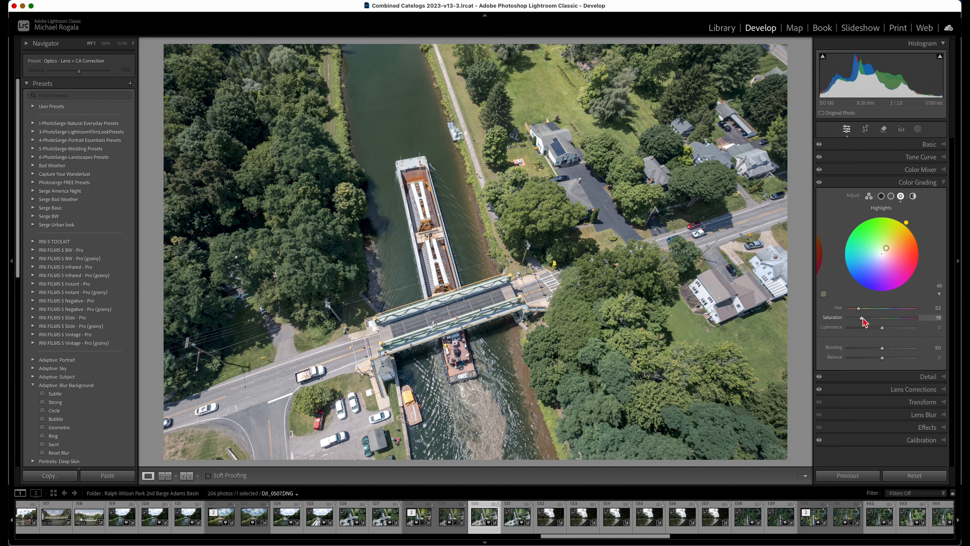
{"action": "left_click_drag", "start_coordinate": [862, 318], "coordinate": [864, 318]}
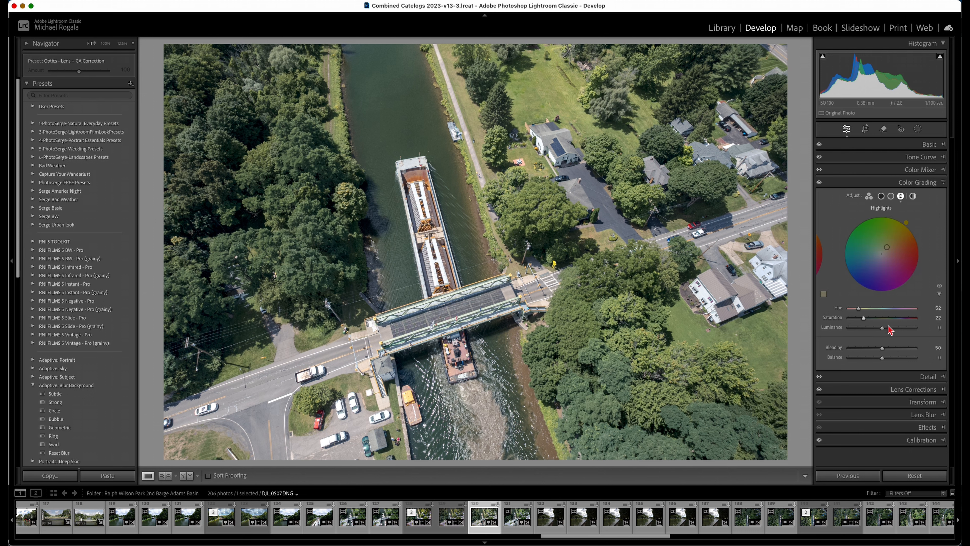
{"action": "left_click_drag", "start_coordinate": [882, 328], "coordinate": [886, 328]}
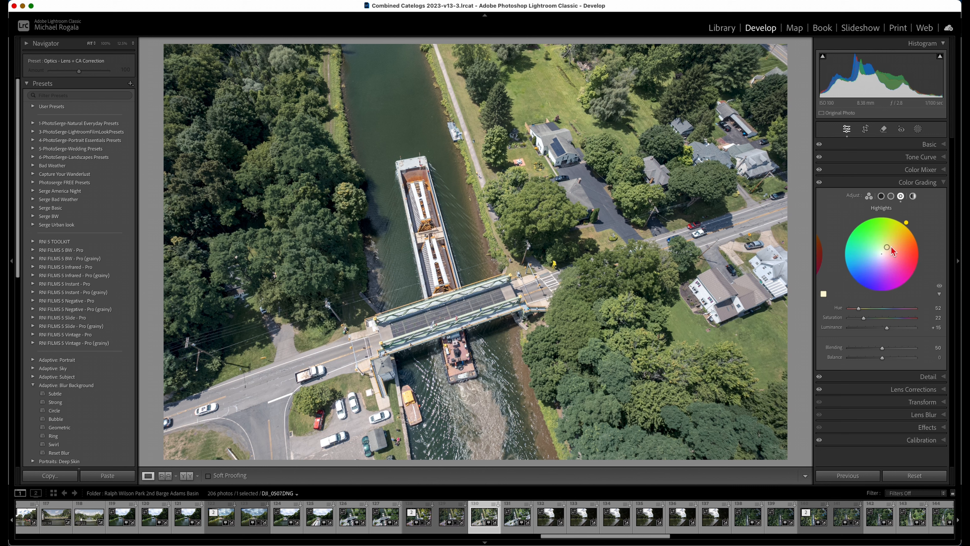
{"action": "left_click_drag", "start_coordinate": [888, 248], "coordinate": [888, 249]}
Color grade the shadows a subtle warm yellow with Hue 49, Saturation 8 and Luminance -11
{"action": "left_click", "coordinate": [881, 196]}
{"action": "mouse_move", "coordinate": [882, 254]}
{"action": "left_mouse_down"}
{"action": "mouse_move", "coordinate": [888, 250]}
{"action": "mouse_move", "coordinate": [883, 263]}
{"action": "left_mouse_up"}
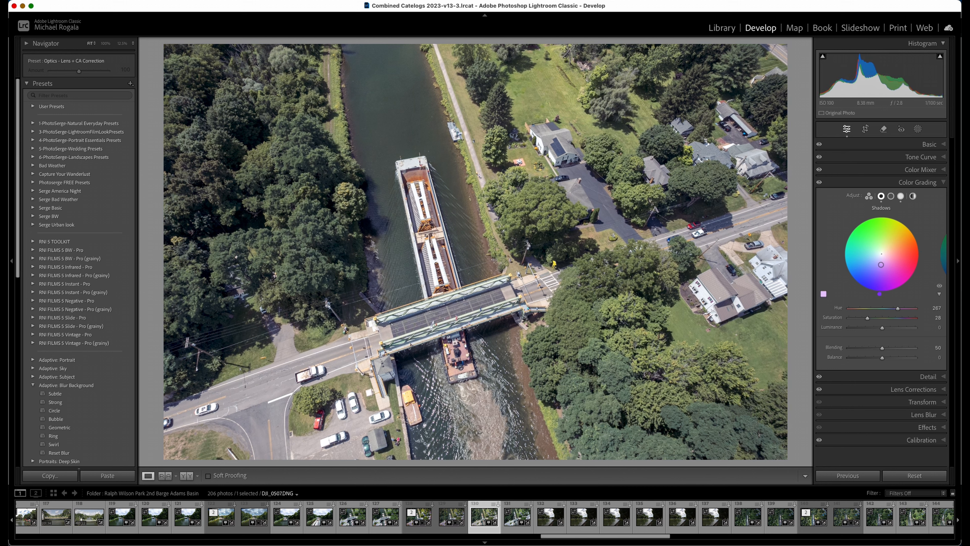
{"action": "mouse_move", "coordinate": [880, 265]}
{"action": "left_mouse_down"}
{"action": "mouse_move", "coordinate": [871, 252]}
{"action": "mouse_move", "coordinate": [886, 248]}
{"action": "left_mouse_up"}
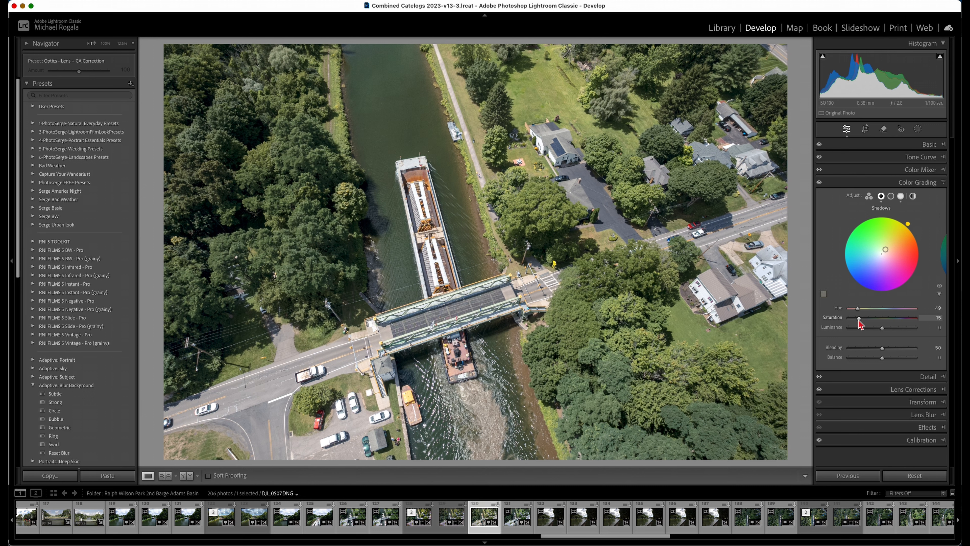
{"action": "left_click_drag", "start_coordinate": [859, 318], "coordinate": [879, 328]}
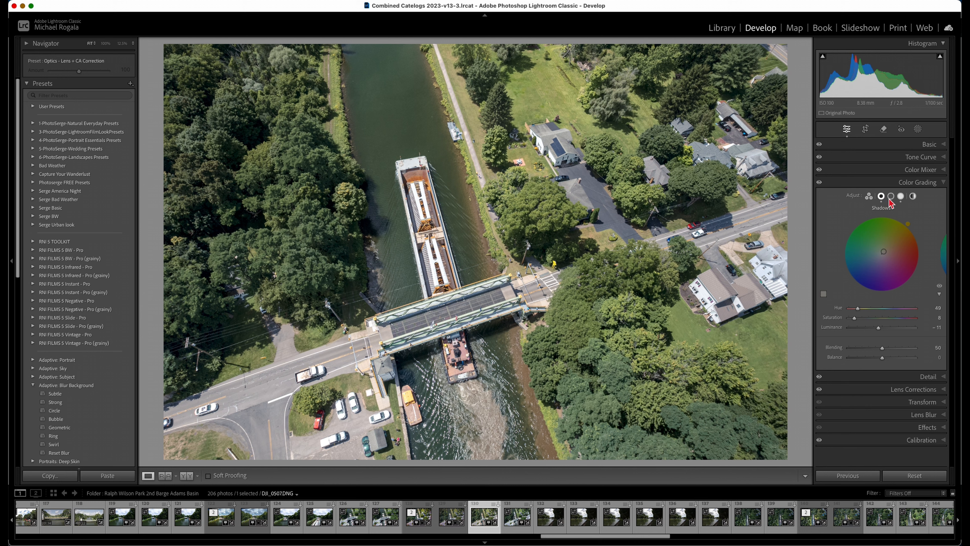
{"action": "left_click", "coordinate": [943, 184]}
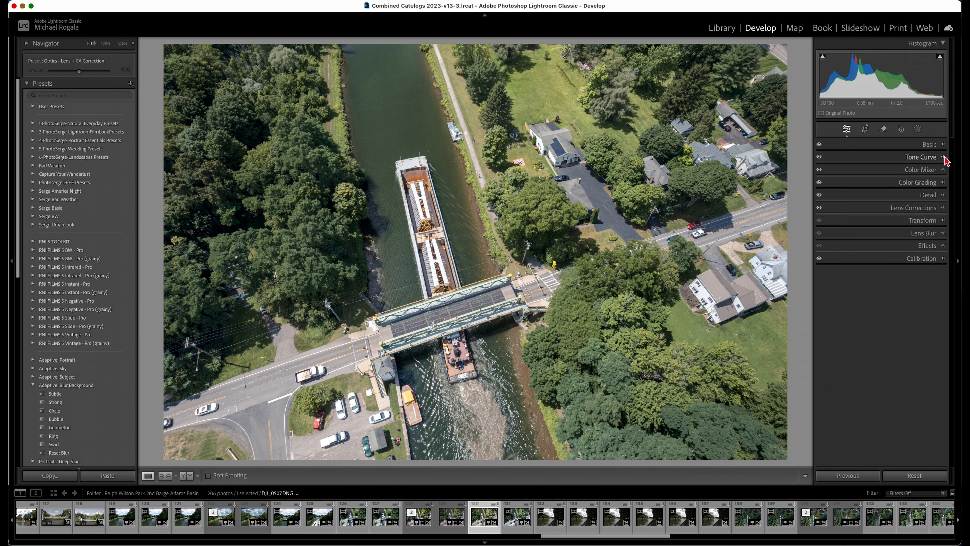
Raise the tone curve's existing midpoint further, to Input 124 and Output 147, to brighten the midtones
{"action": "left_click", "coordinate": [944, 156]}
{"action": "left_click_drag", "start_coordinate": [882, 221], "coordinate": [881, 218]}
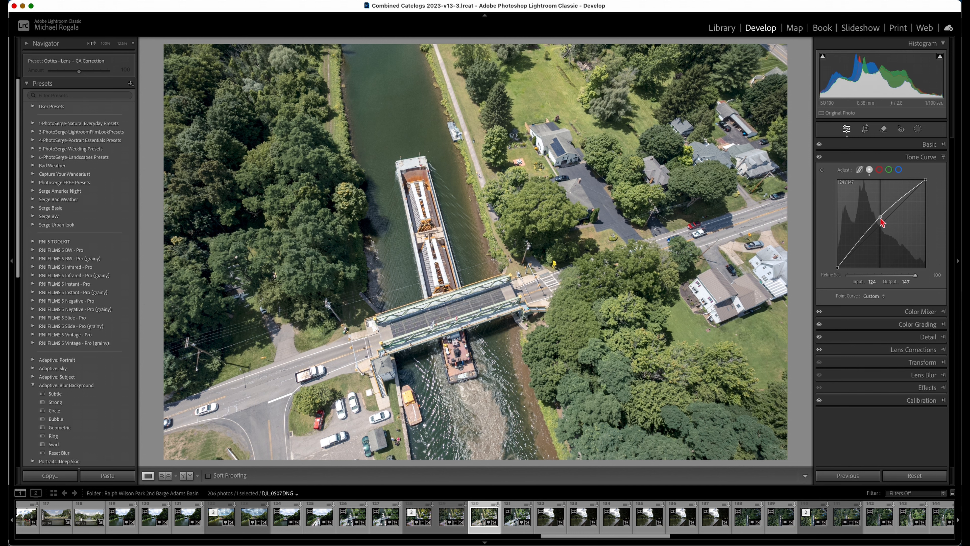
Set the photo's Highlights to -72 and Blacks to -33 in the basic tone adjustments
{"action": "left_click", "coordinate": [945, 145]}
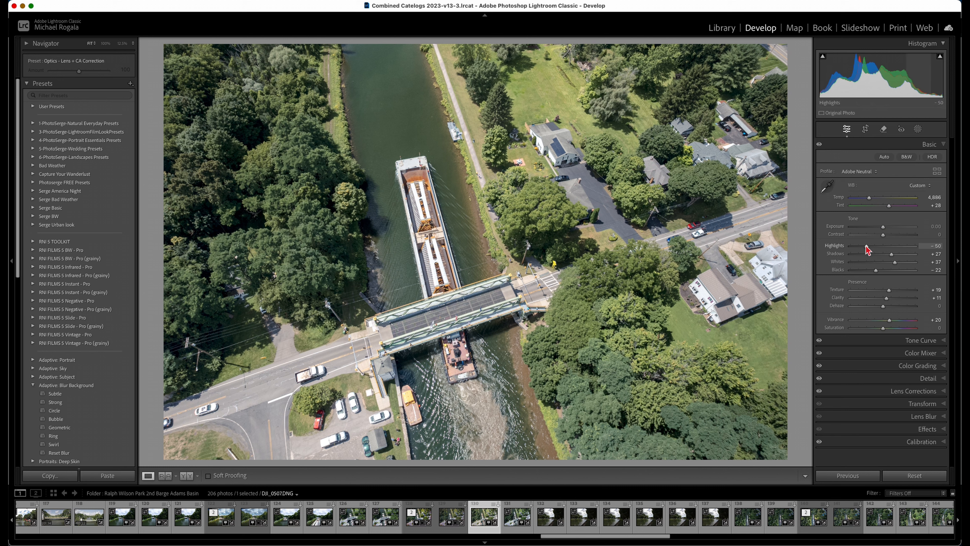
{"action": "left_click_drag", "start_coordinate": [865, 245], "coordinate": [858, 245]}
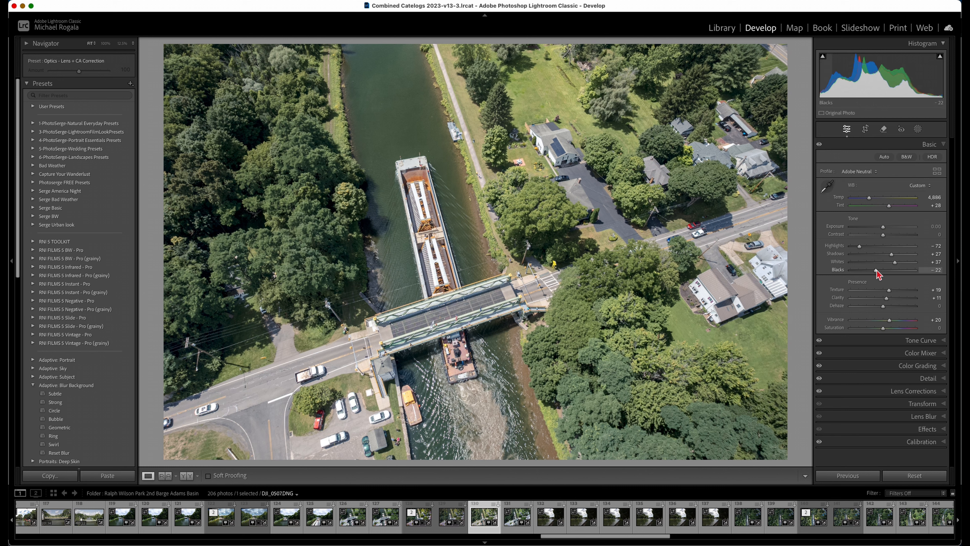
{"action": "left_click_drag", "start_coordinate": [873, 271], "coordinate": [871, 270]}
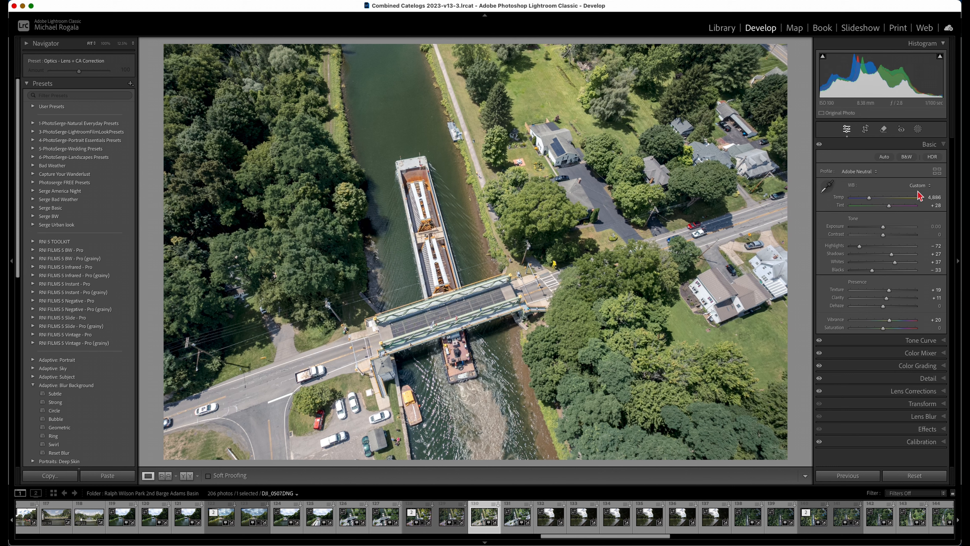
{"action": "left_click", "coordinate": [944, 145]}
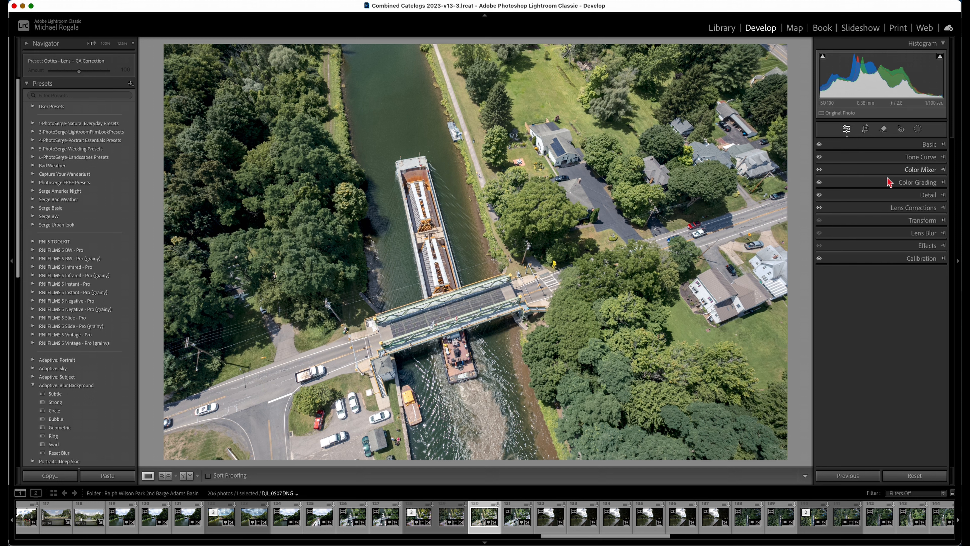
Set the Green saturation to -10 in the HSL colour mixer and slightly lower the Yellow saturation
{"action": "left_click", "coordinate": [933, 172]}
{"action": "left_click", "coordinate": [868, 182]}
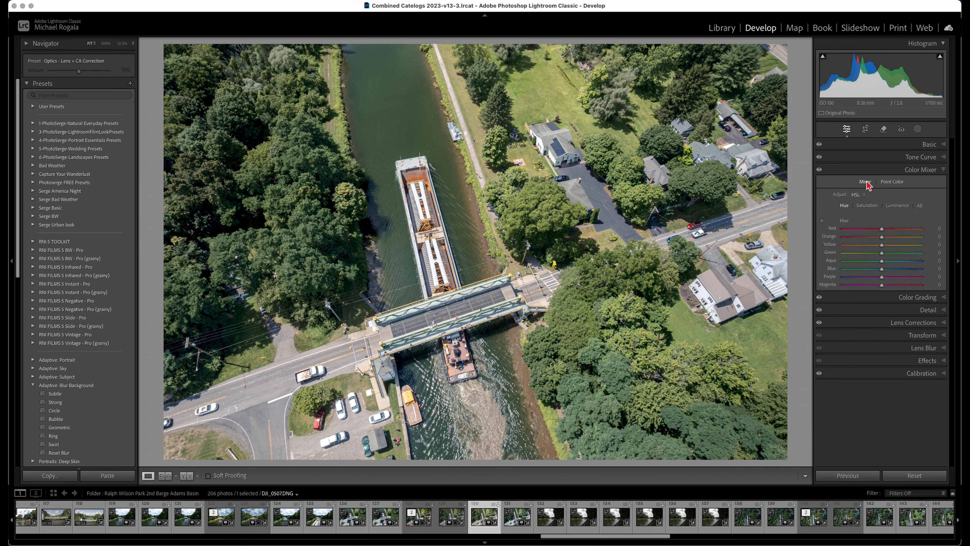
{"action": "left_click", "coordinate": [867, 207]}
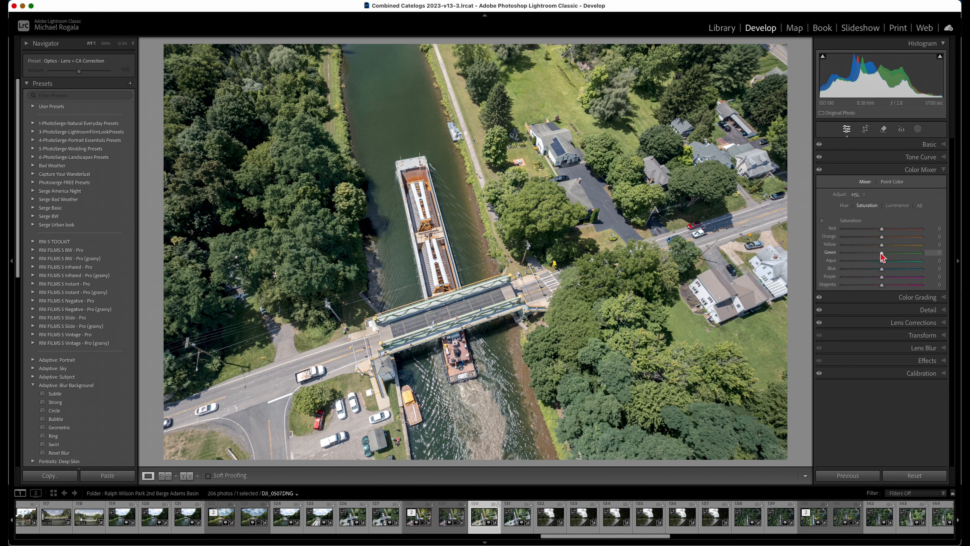
{"action": "left_click_drag", "start_coordinate": [882, 252], "coordinate": [879, 253]}
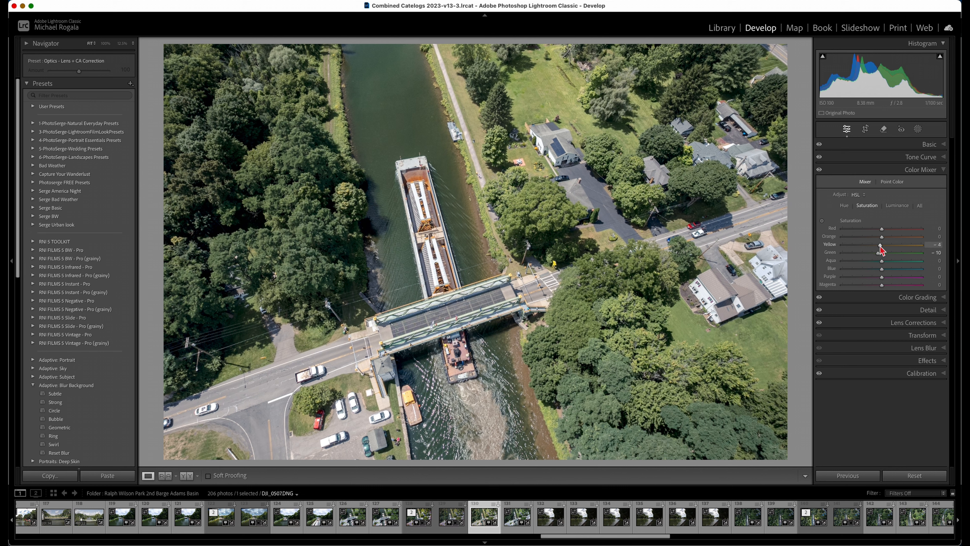
{"action": "left_click_drag", "start_coordinate": [884, 246], "coordinate": [879, 247]}
Slightly lower the luminance of the greens and neighbouring hues in the HSL colour mixer
{"action": "left_click", "coordinate": [902, 207]}
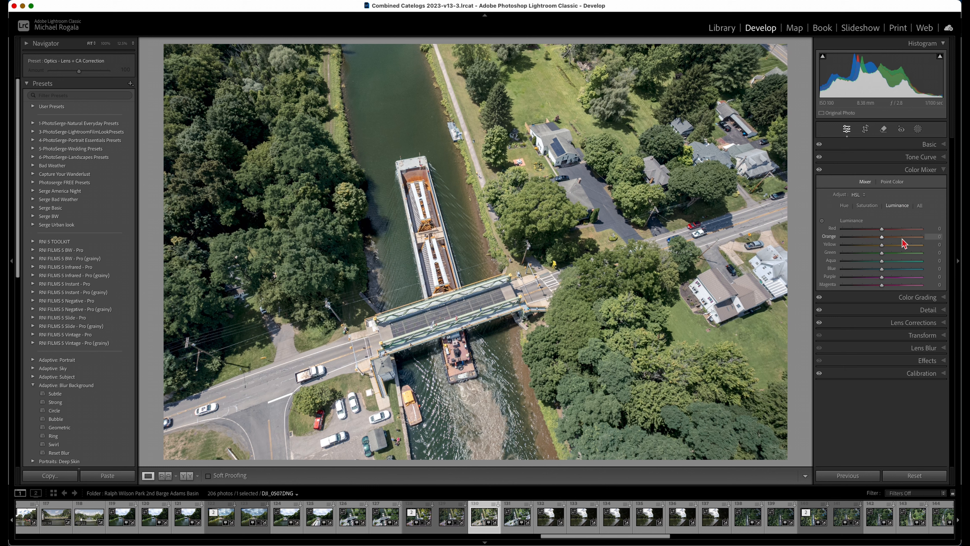
{"action": "left_click_drag", "start_coordinate": [882, 258], "coordinate": [877, 238]}
{"action": "left_click_drag", "start_coordinate": [882, 261], "coordinate": [877, 261]}
{"action": "left_click", "coordinate": [947, 171]}
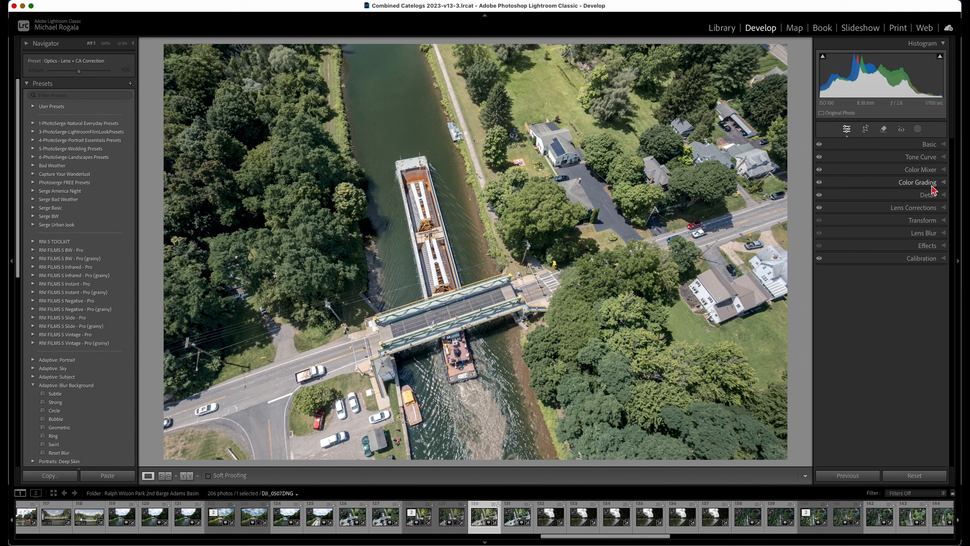
Create a radial gradient mask about a third of the photo wide per side, centred on the barge just above the bridge
{"action": "left_click", "coordinate": [917, 129]}
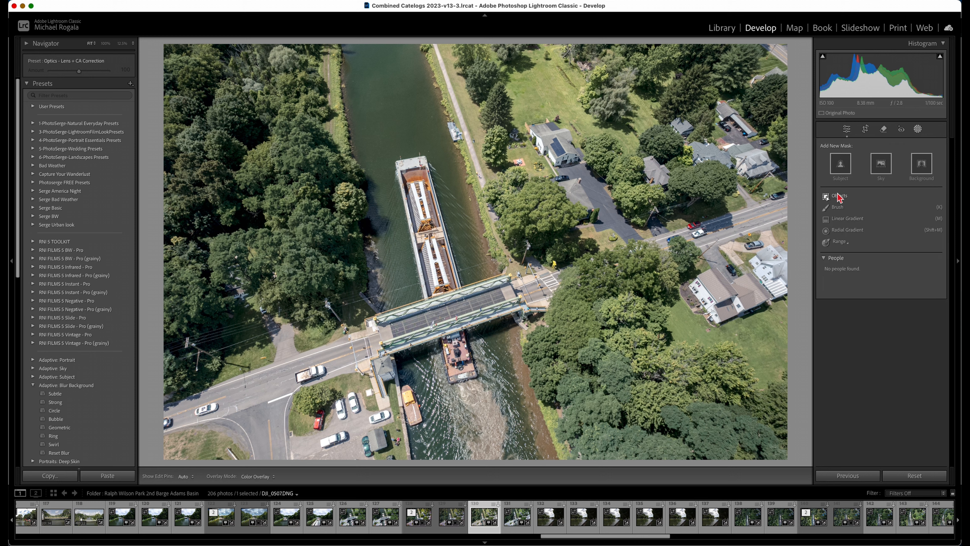
{"action": "left_click", "coordinate": [847, 230]}
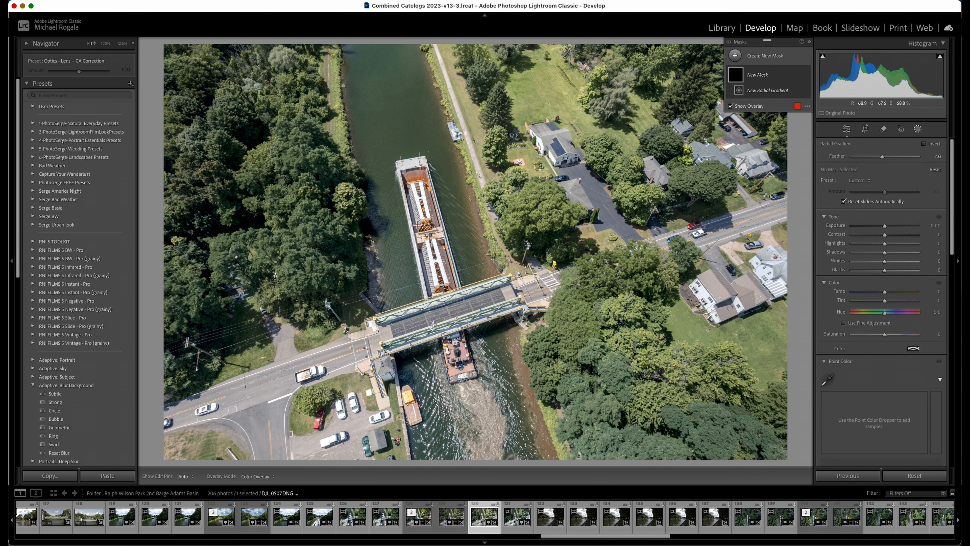
{"action": "mouse_move", "coordinate": [417, 224]}
{"action": "left_mouse_down"}
{"action": "mouse_move", "coordinate": [536, 323]}
{"action": "mouse_move", "coordinate": [624, 371]}
{"action": "left_mouse_up"}
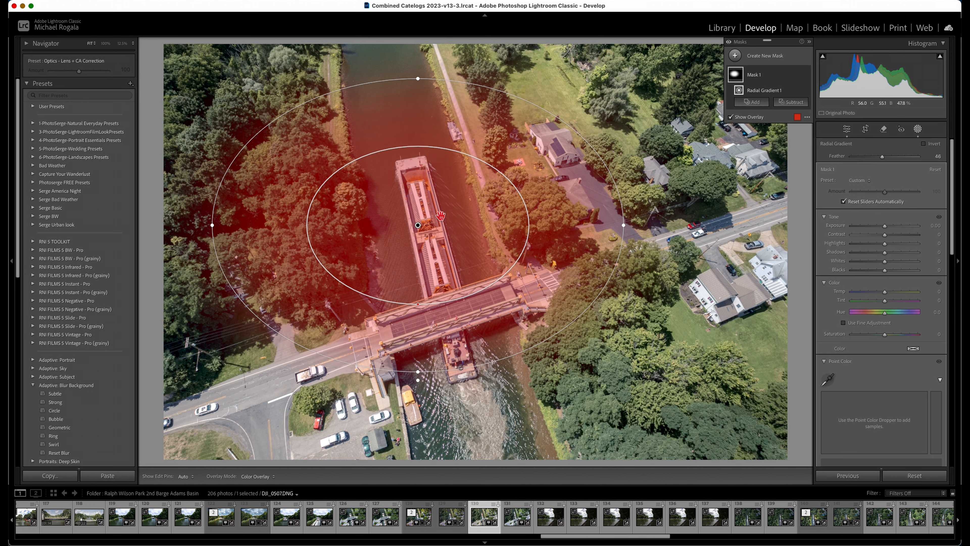
{"action": "left_click_drag", "start_coordinate": [418, 227], "coordinate": [442, 254]}
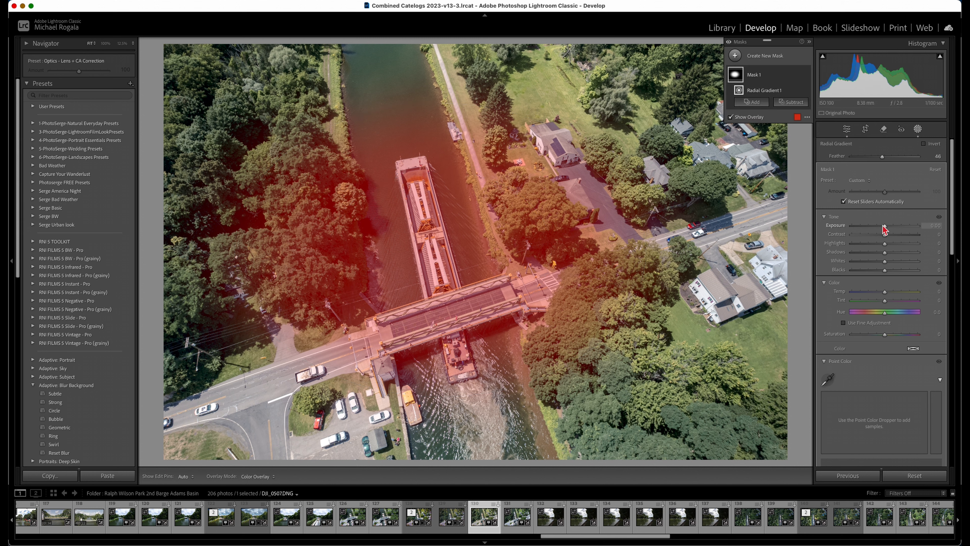
Set the barge mask's Exposure to 0.29, Highlights to -17, Blacks to -7, Tint to 5, Saturation to 15 and Texture to 12, raising Clarity slightly
{"action": "left_click_drag", "start_coordinate": [885, 229], "coordinate": [888, 305]}
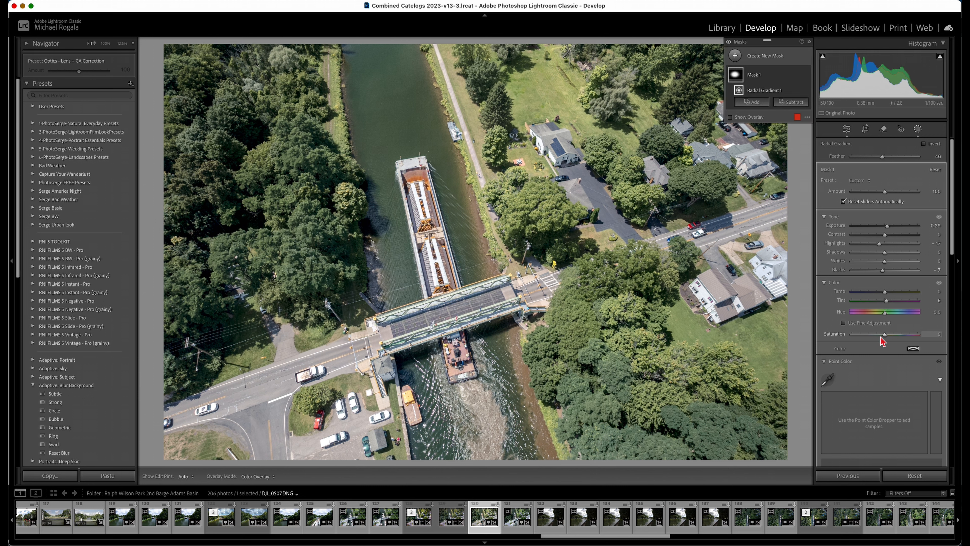
{"action": "left_click_drag", "start_coordinate": [885, 338], "coordinate": [885, 338]}
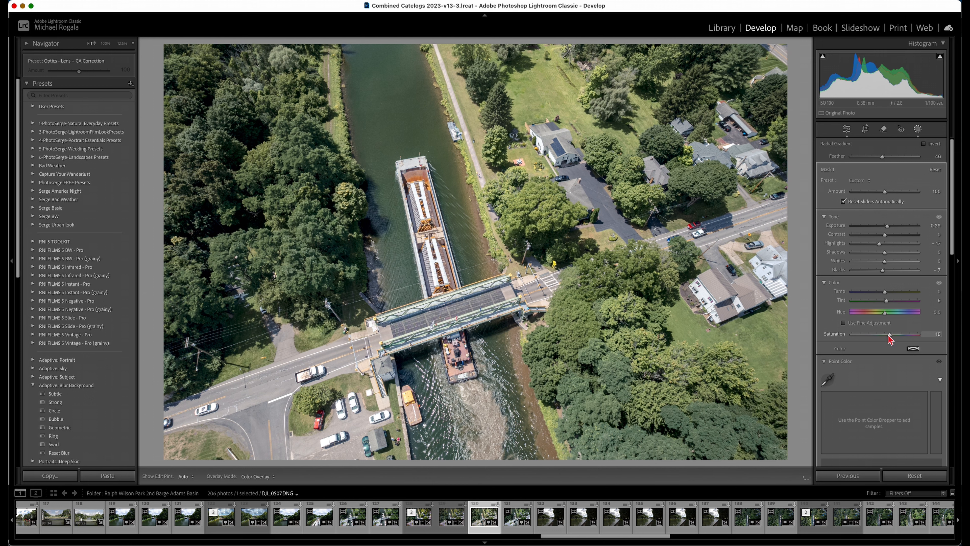
{"action": "left_click_drag", "start_coordinate": [889, 338], "coordinate": [890, 338]}
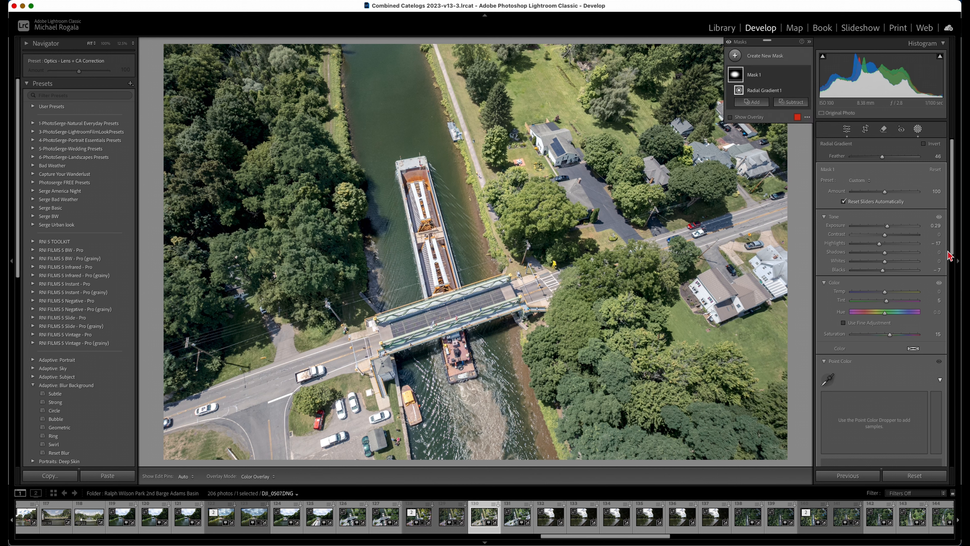
{"action": "left_click_drag", "start_coordinate": [953, 254], "coordinate": [957, 312]}
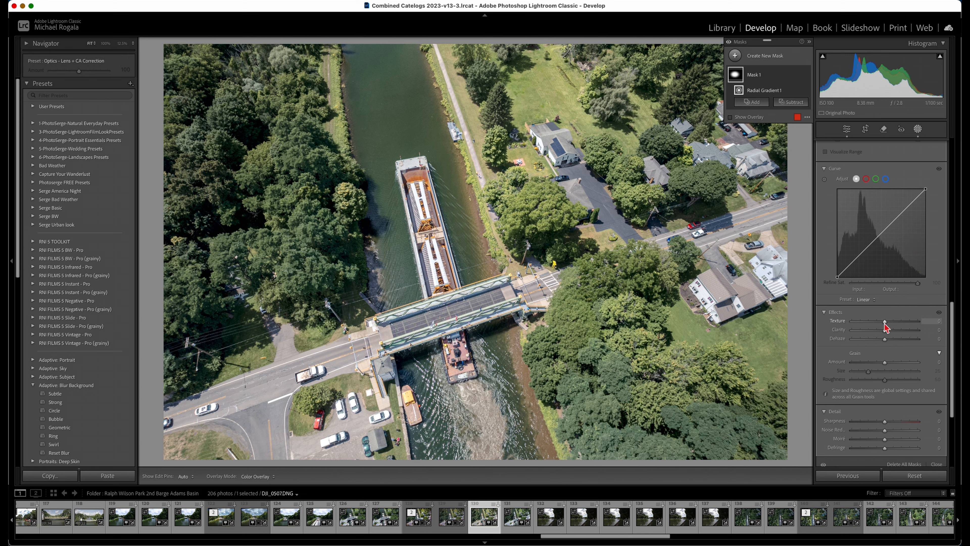
{"action": "left_click_drag", "start_coordinate": [883, 321], "coordinate": [885, 334]}
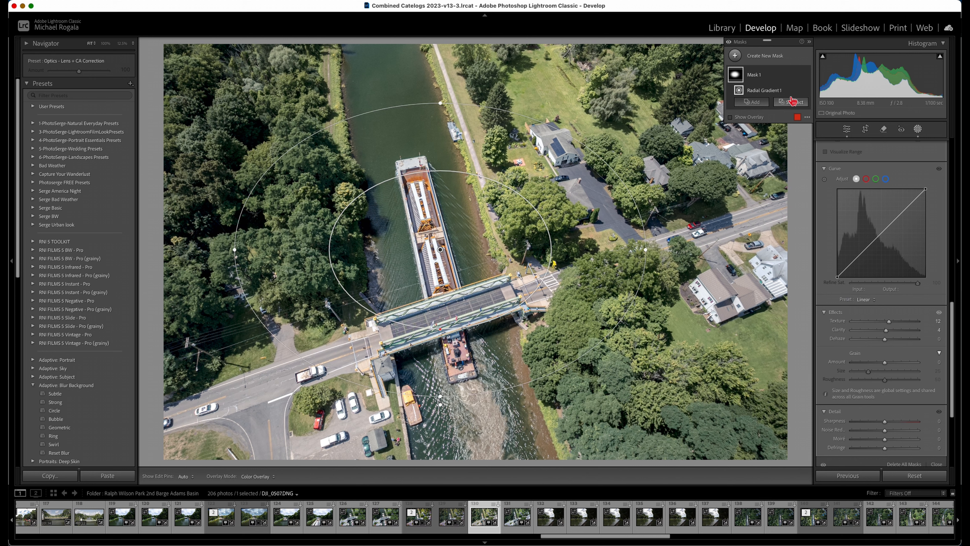
Create a second, larger radial gradient mask centred between barge and right bank, spanning nearly the full photo height
{"action": "left_click", "coordinate": [734, 57]}
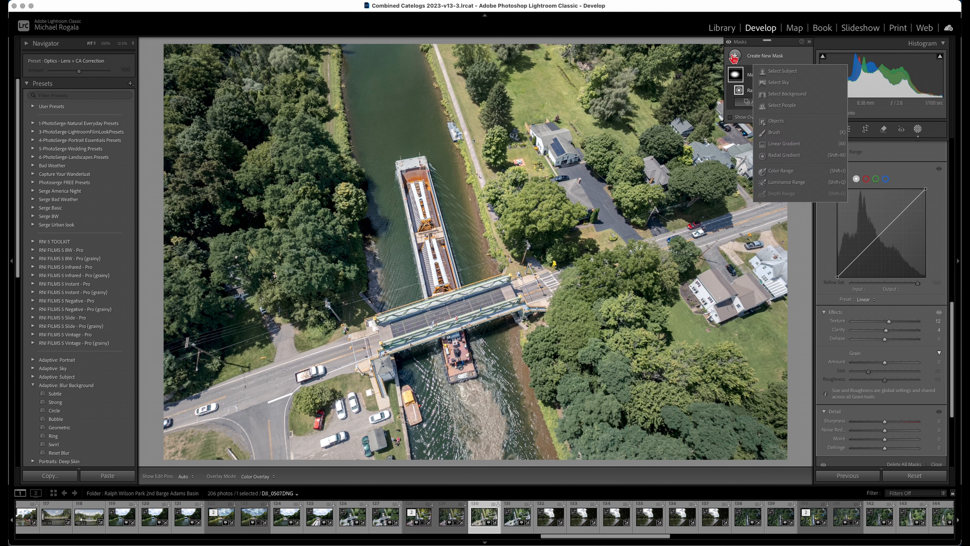
{"action": "left_click", "coordinate": [785, 155]}
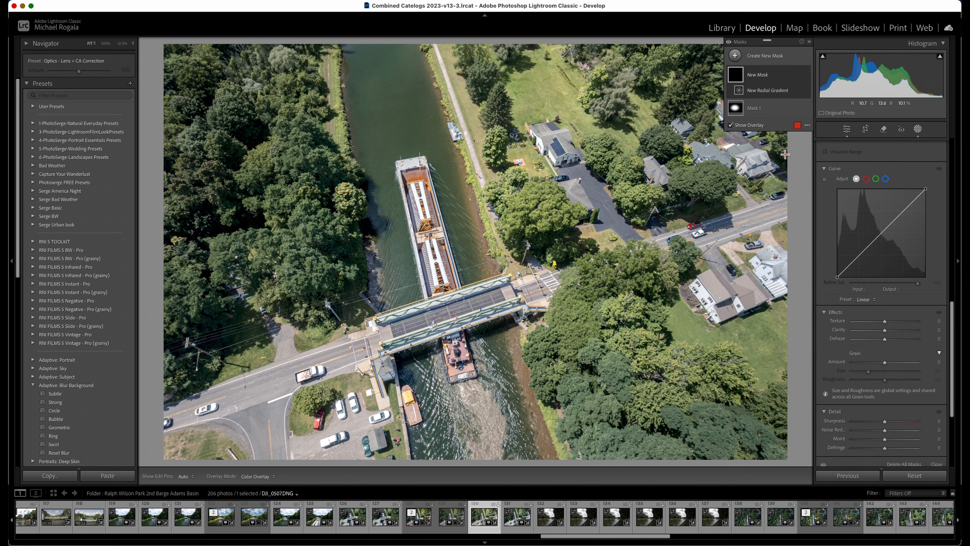
{"action": "left_click_drag", "start_coordinate": [445, 225], "coordinate": [741, 436]}
{"action": "left_click_drag", "start_coordinate": [449, 228], "coordinate": [479, 254]}
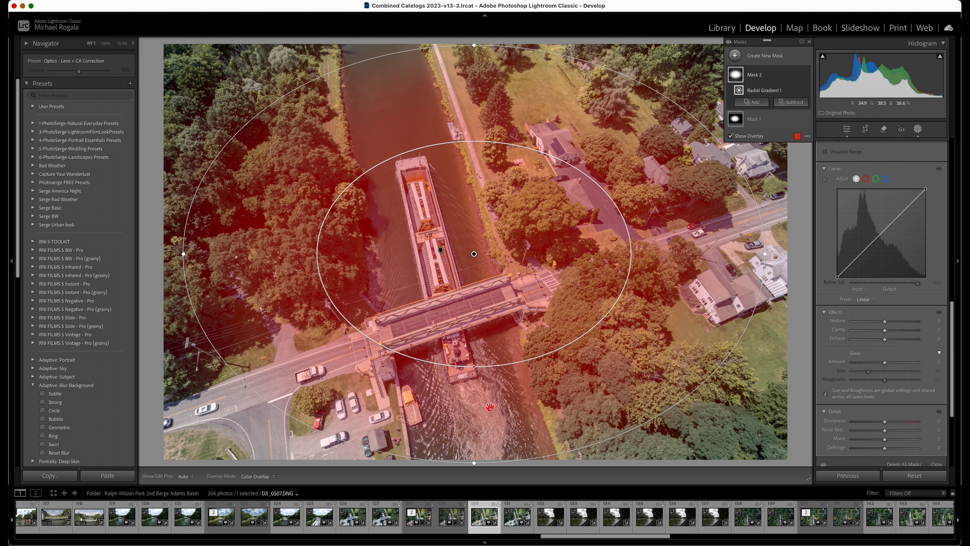
{"action": "left_click_drag", "start_coordinate": [474, 465], "coordinate": [476, 455]}
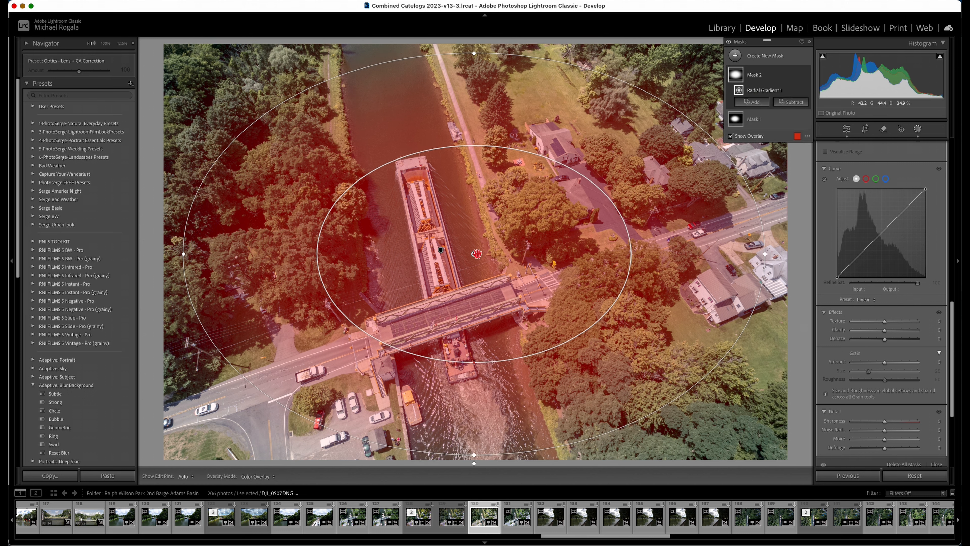
{"action": "left_click_drag", "start_coordinate": [477, 254], "coordinate": [478, 253]}
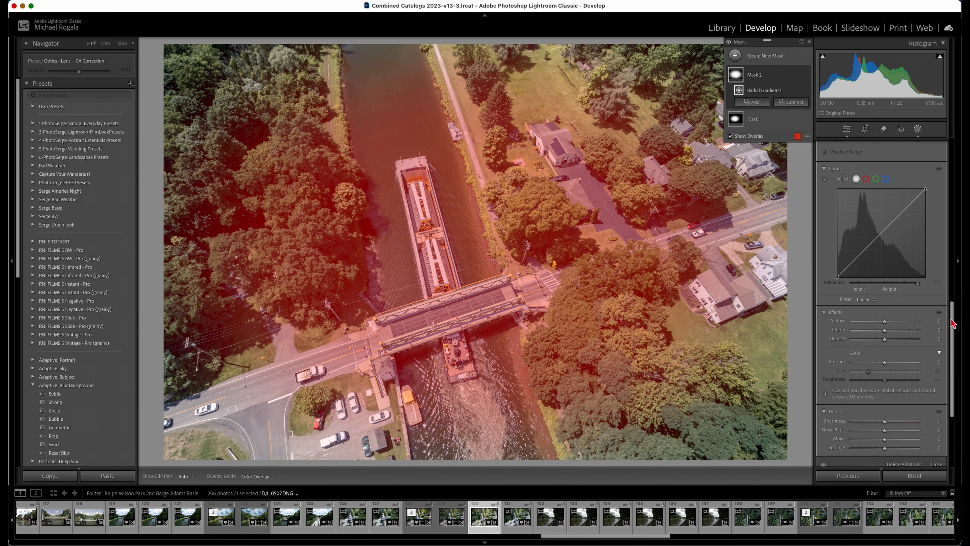
Invert the large radial mask, set its Feather to 41, and darken the surroundings with Exposure -0.68
{"action": "left_click_drag", "start_coordinate": [951, 318], "coordinate": [950, 158]}
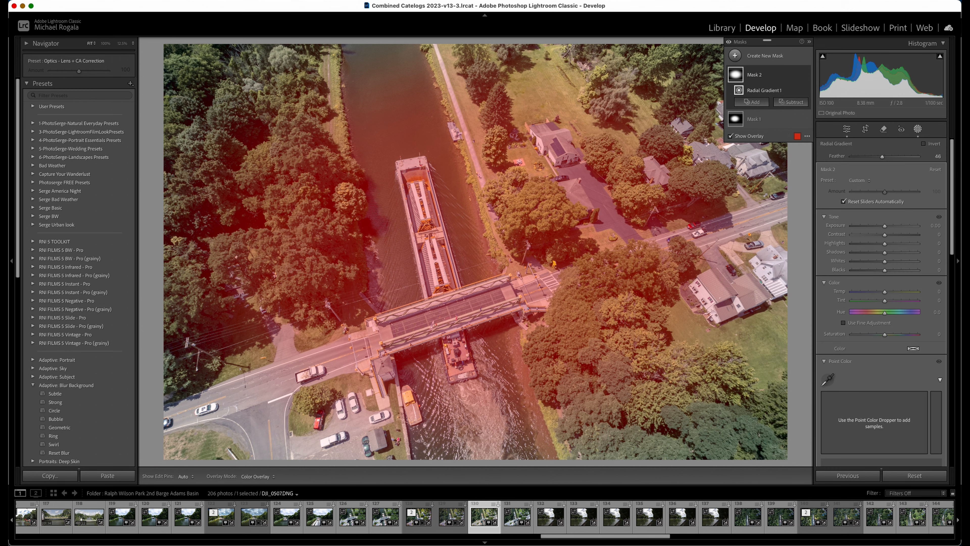
{"action": "left_click", "coordinate": [924, 144]}
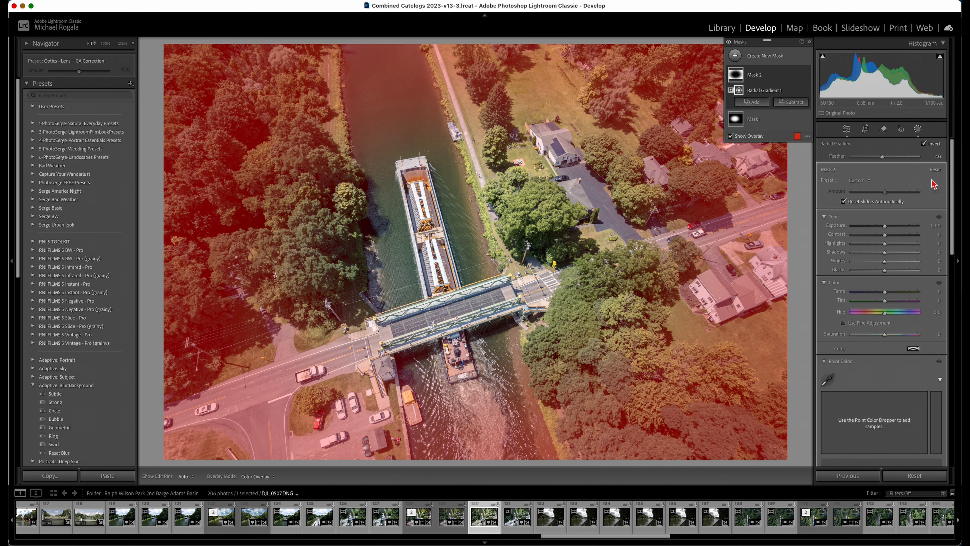
{"action": "left_click_drag", "start_coordinate": [882, 157], "coordinate": [879, 162]}
{"action": "left_click_drag", "start_coordinate": [882, 225], "coordinate": [880, 229]}
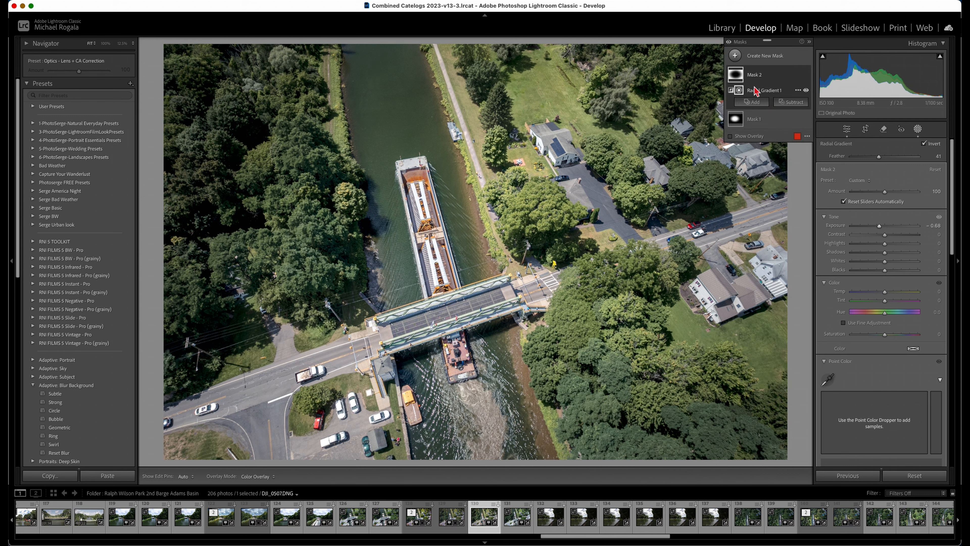
Refine the first radial mask on the barge with Whites 10, Temp 2 and Saturation 17
{"action": "left_click", "coordinate": [750, 121]}
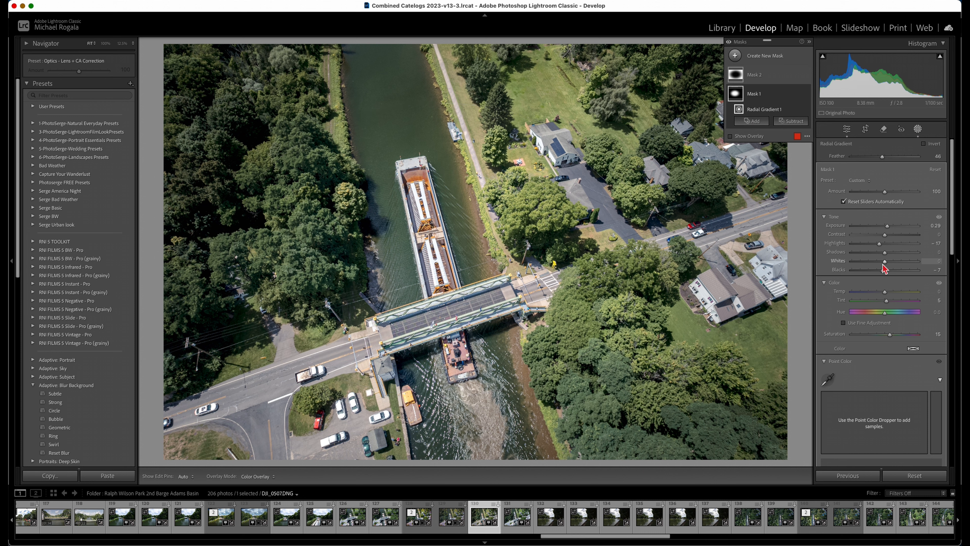
{"action": "left_click_drag", "start_coordinate": [885, 266], "coordinate": [885, 296]}
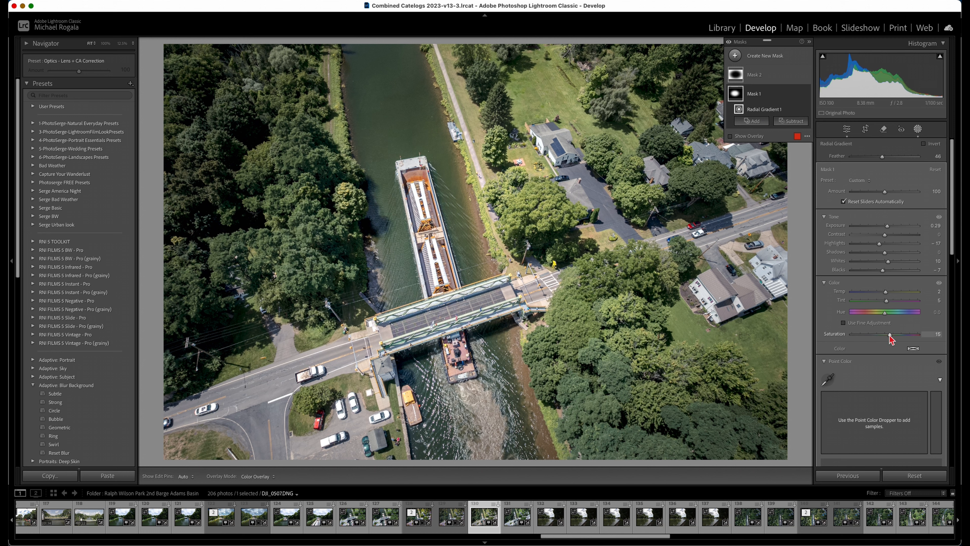
{"action": "left_click_drag", "start_coordinate": [892, 337], "coordinate": [895, 338]}
Create a brush mask with Exposure 0.35 and Temp 8, and paint highlights onto the treetops beside the canal
{"action": "left_click", "coordinate": [735, 58]}
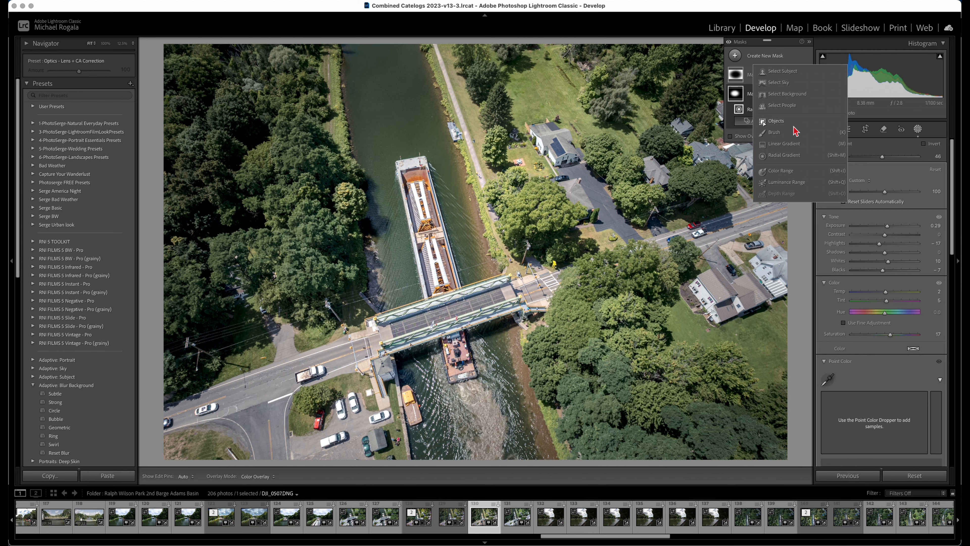
{"action": "left_click", "coordinate": [774, 134]}
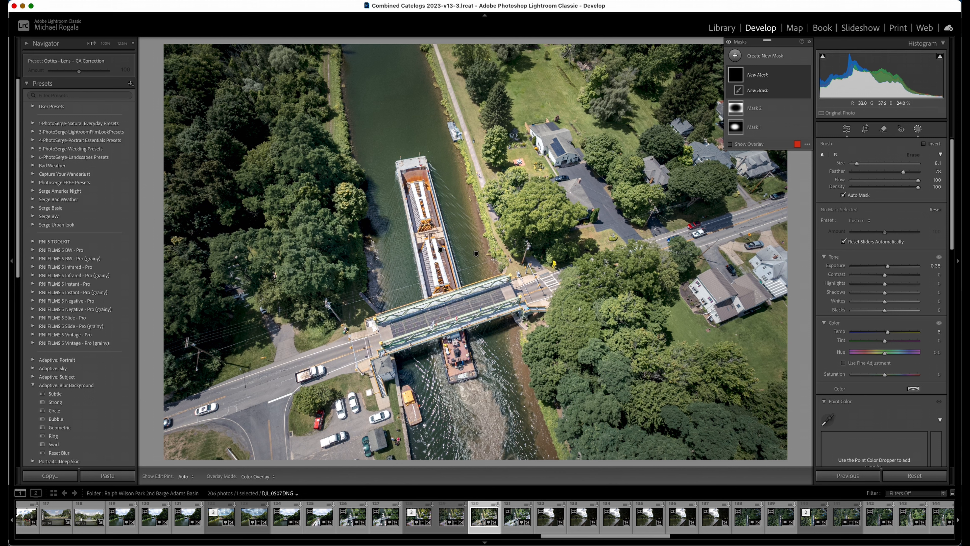
{"action": "key", "text": "h"}
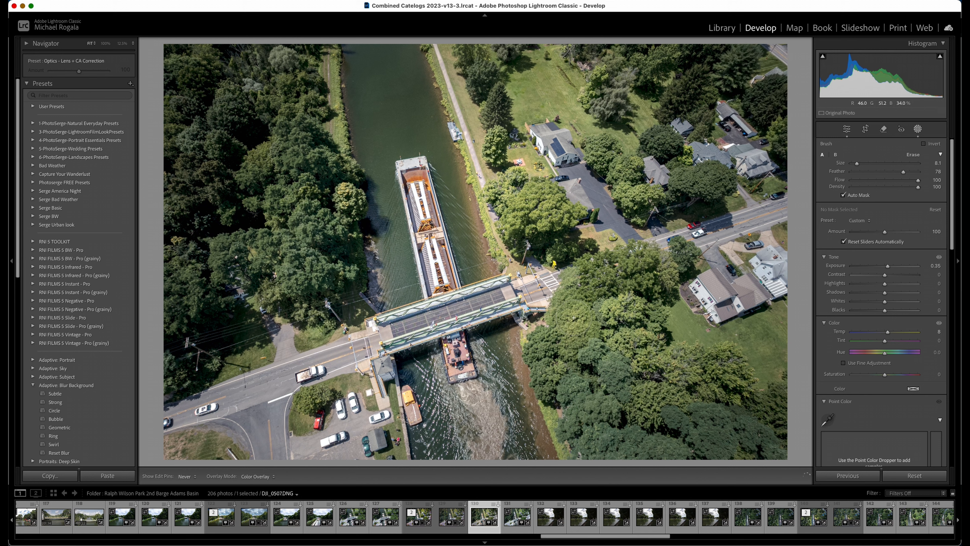
{"action": "key", "text": "h"}
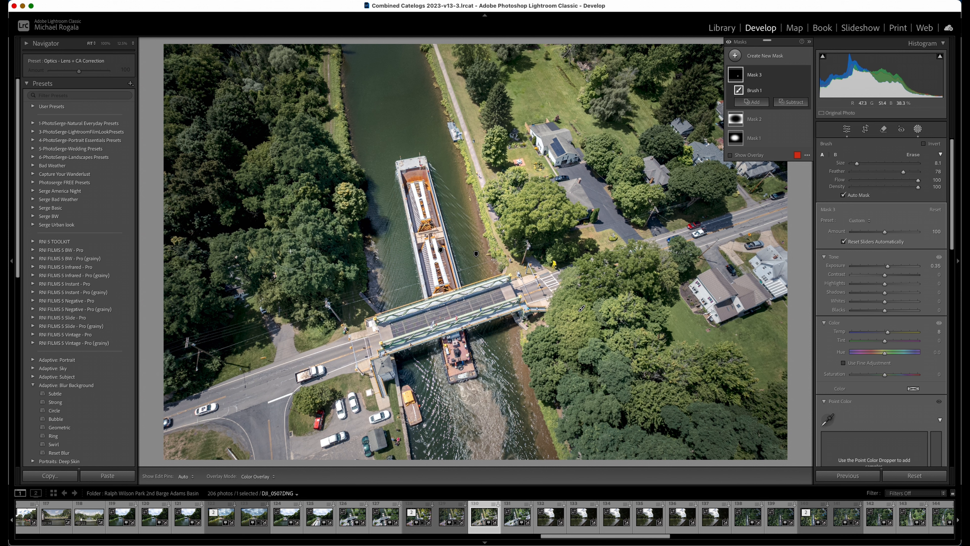
{"action": "key", "text": "h"}
{"action": "key", "text": "h"}
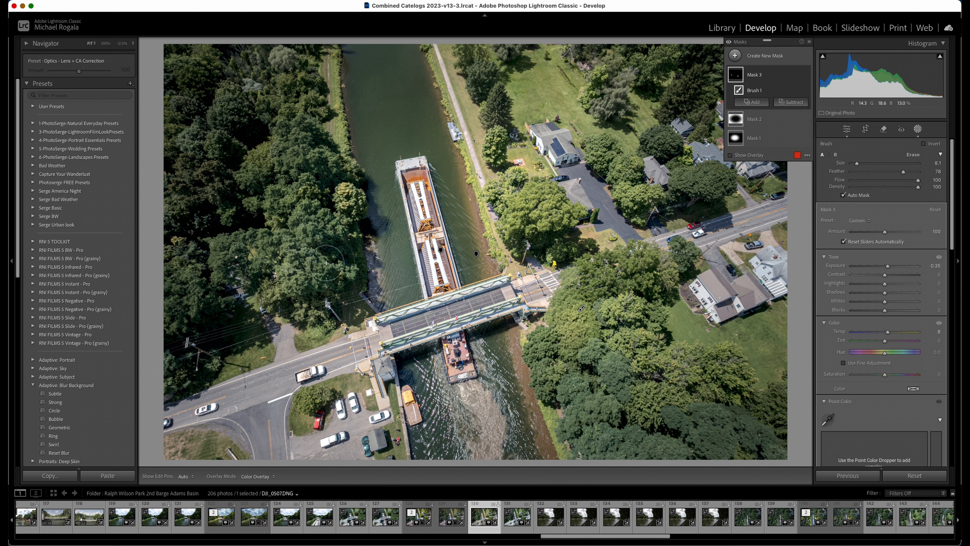
{"action": "key", "text": "h"}
Reduce the brush mask's Exposure to 0.18
{"action": "key", "text": "h"}
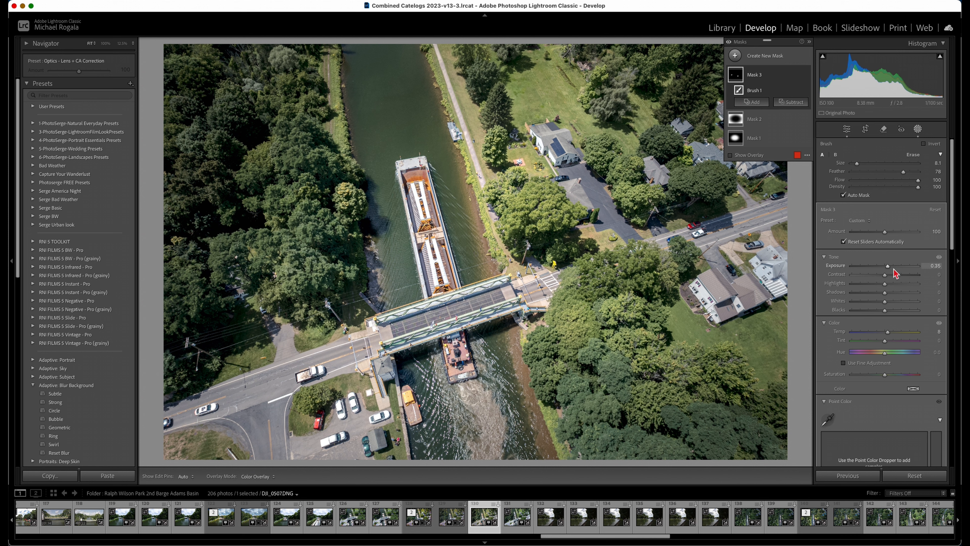
{"action": "key", "text": "h"}
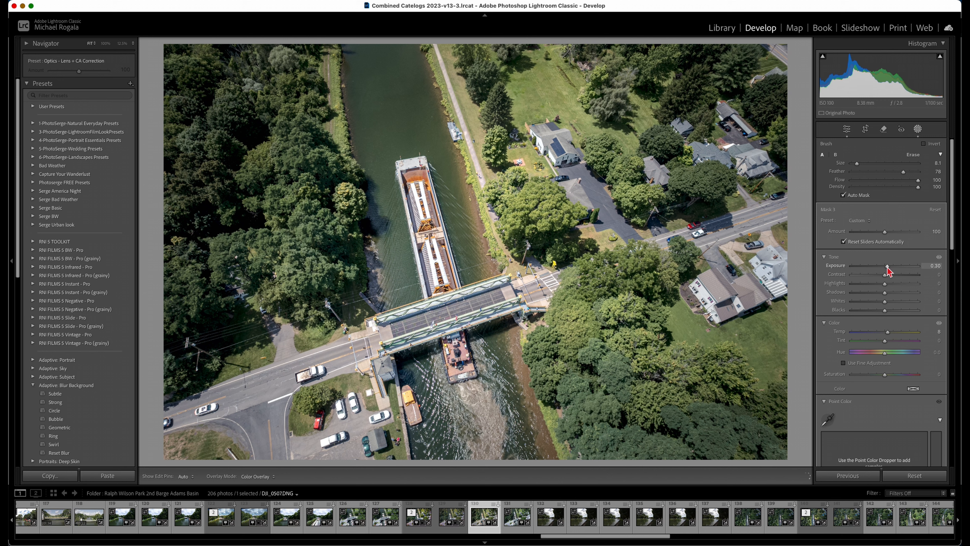
{"action": "left_click_drag", "start_coordinate": [888, 267], "coordinate": [886, 268]}
Brush more highlights into the same mask over the trees on the canal's left bank
{"action": "key", "text": "h"}
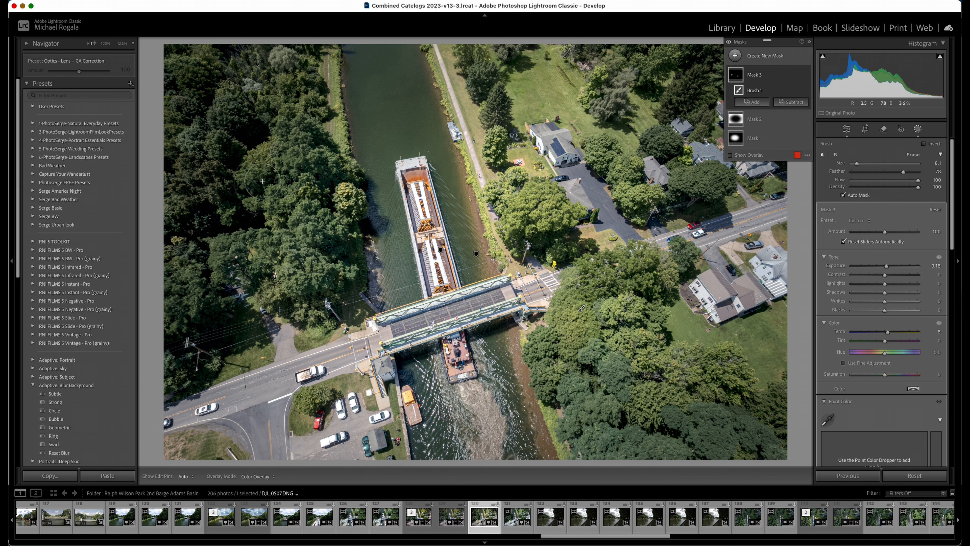
{"action": "left_click", "coordinate": [299, 215]}
{"action": "key", "text": "h"}
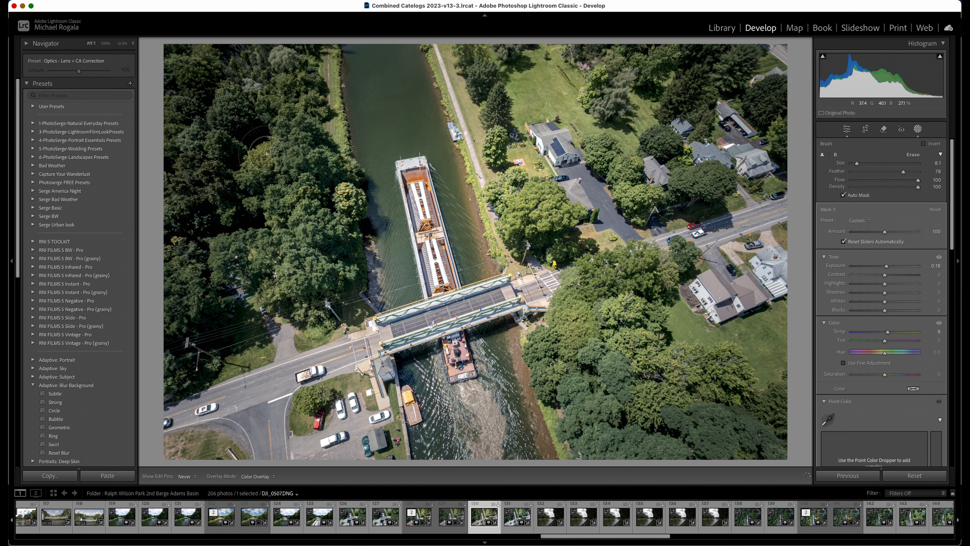
{"action": "key", "text": "h"}
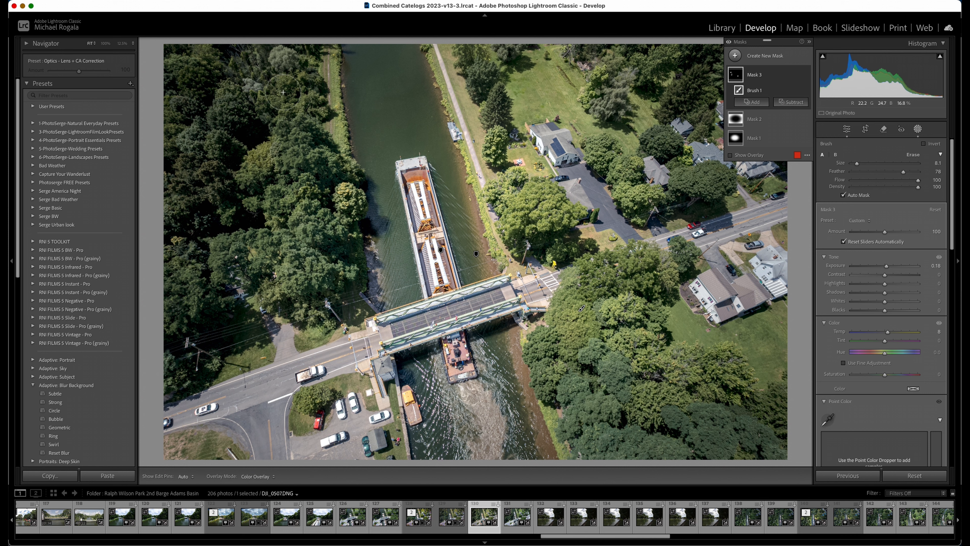
{"action": "key", "text": "h"}
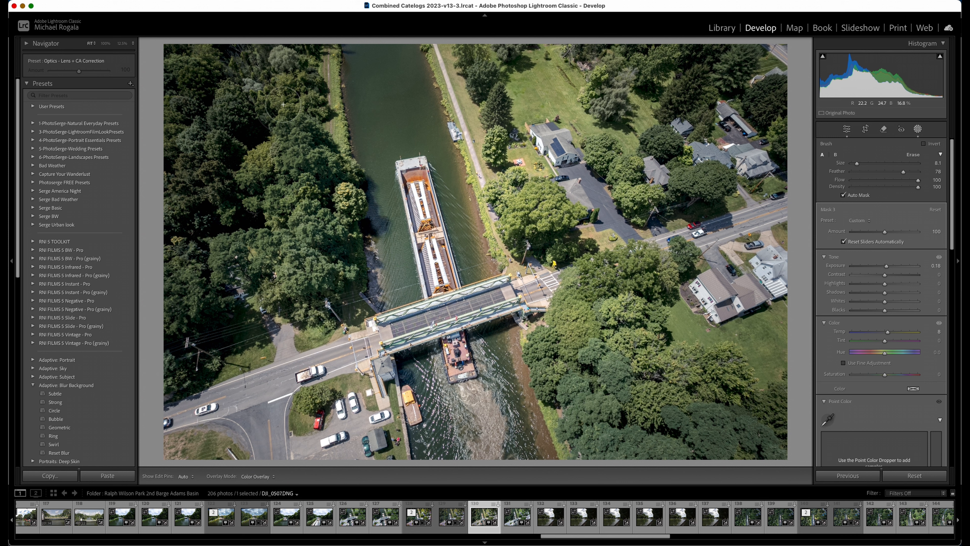
{"action": "key", "text": "h"}
Set the brush mask's Whites to 5 and Temp to 14, lower Tint slightly, and continue brushing the trees
{"action": "left_click_drag", "start_coordinate": [885, 341], "coordinate": [883, 342]}
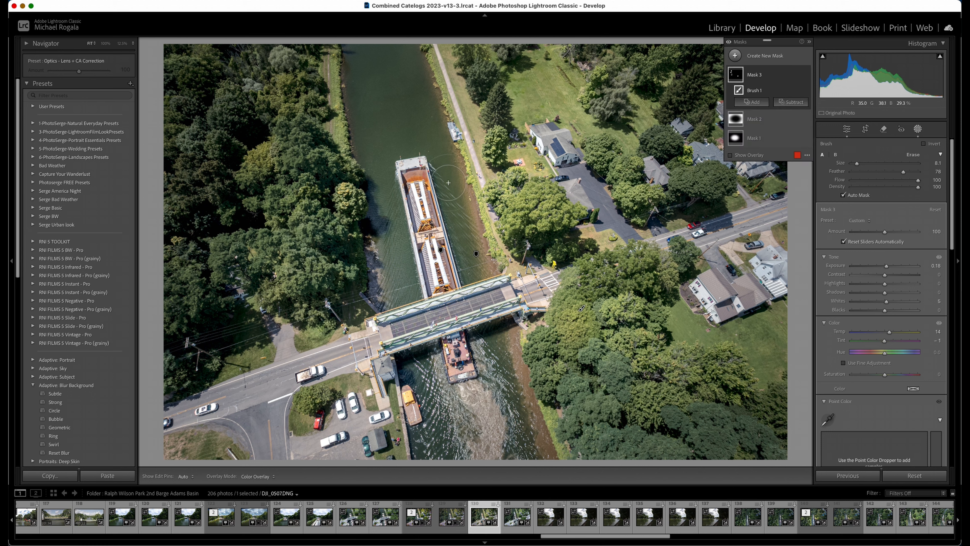
{"action": "key", "text": "h"}
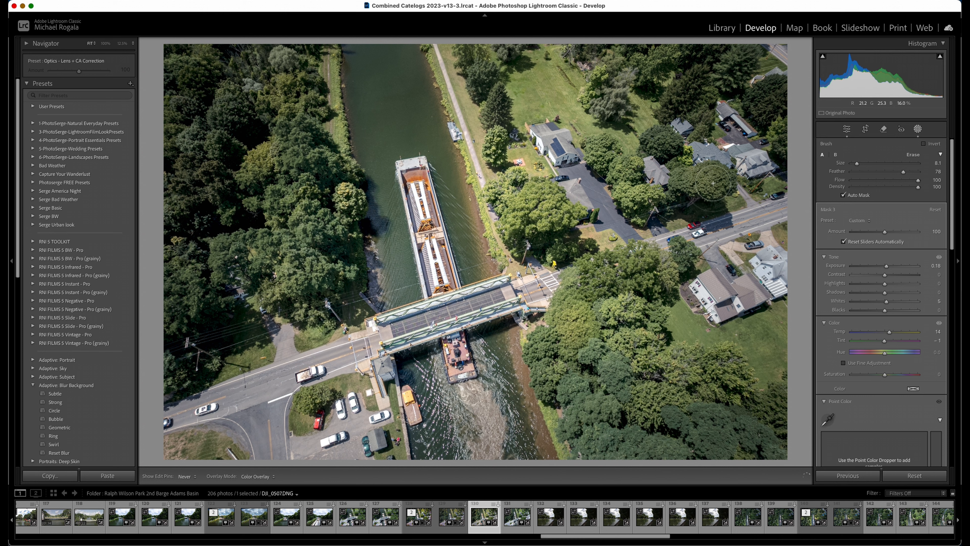
{"action": "key", "text": "h"}
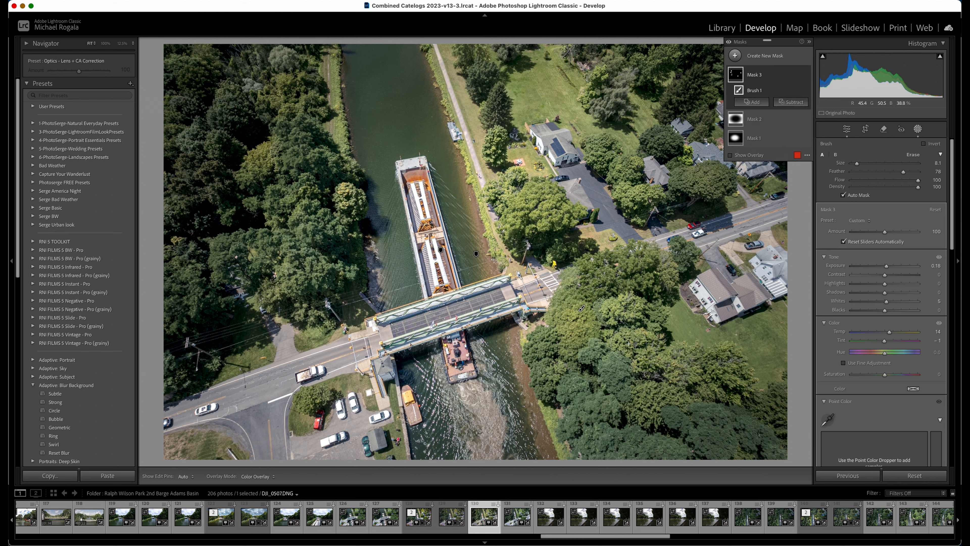
{"action": "key", "text": "h"}
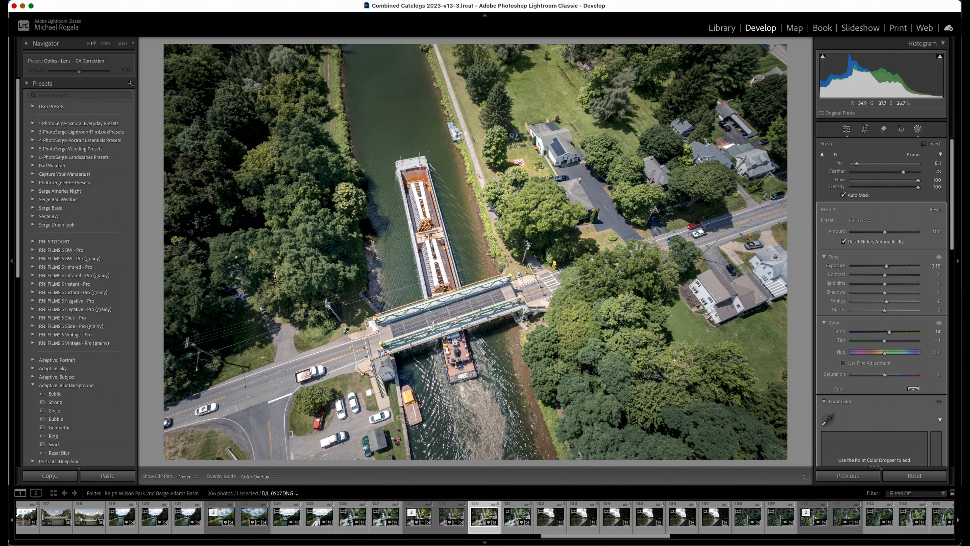
{"action": "key", "text": "h"}
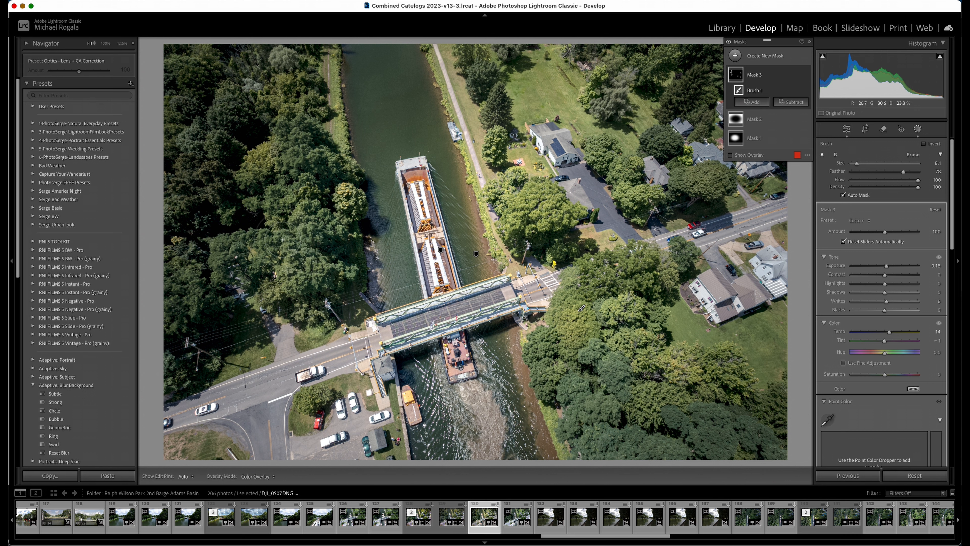
Continue brushing highlights into the same mask over the treetops on the canal's right bank
{"action": "key", "text": "h"}
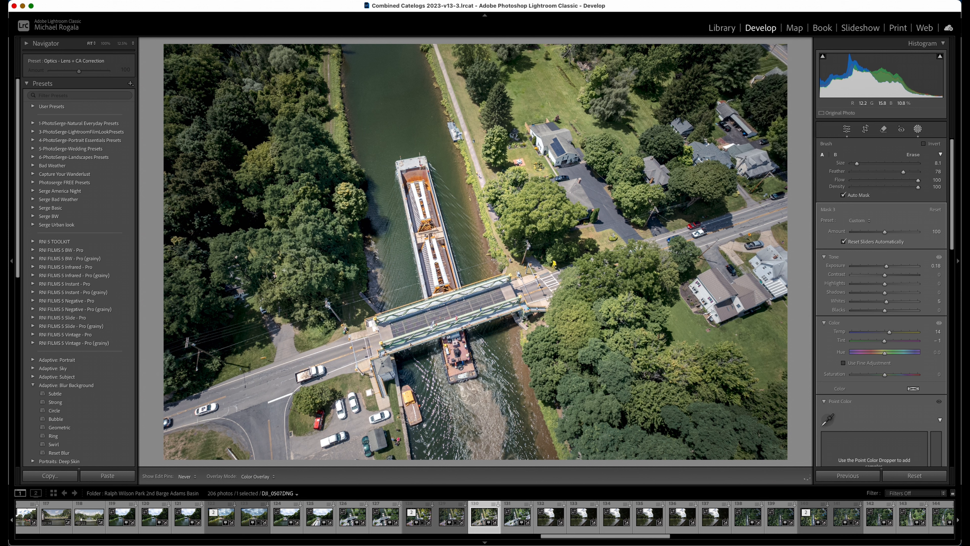
{"action": "key", "text": "h"}
{"action": "key", "text": "h"}
{"action": "key", "text": "h"}
{"action": "key", "text": "h"}
{"action": "key", "text": "h"}
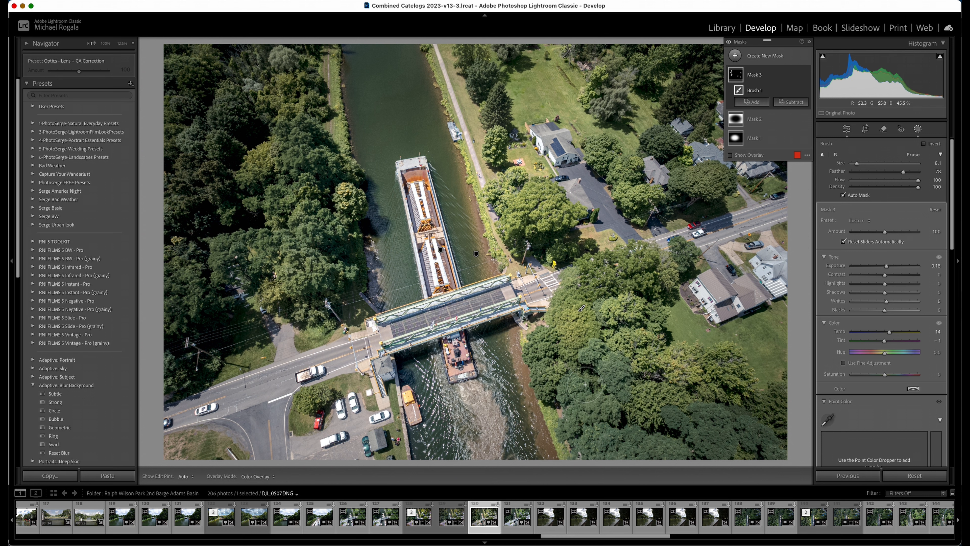
{"action": "left_click_drag", "start_coordinate": [553, 376], "coordinate": [549, 379]}
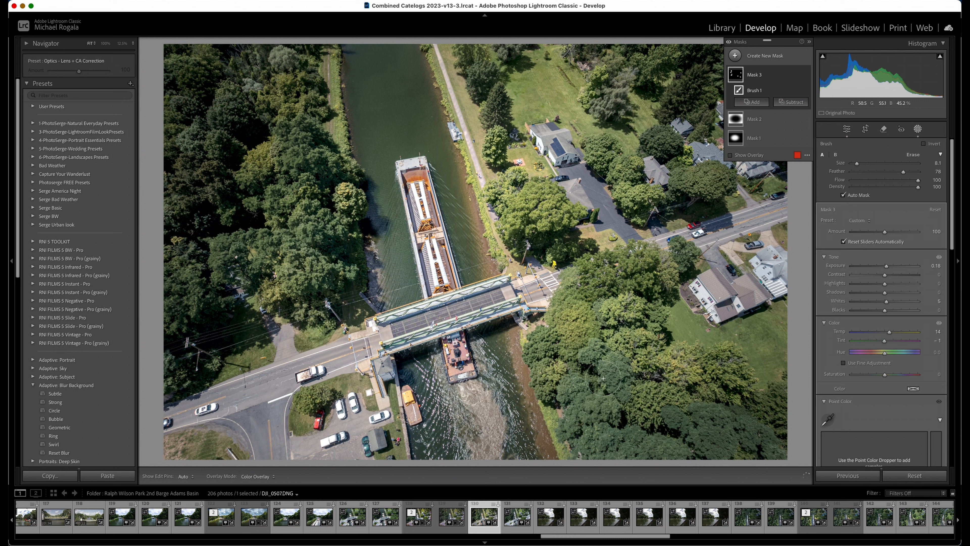
{"action": "key", "text": "h"}
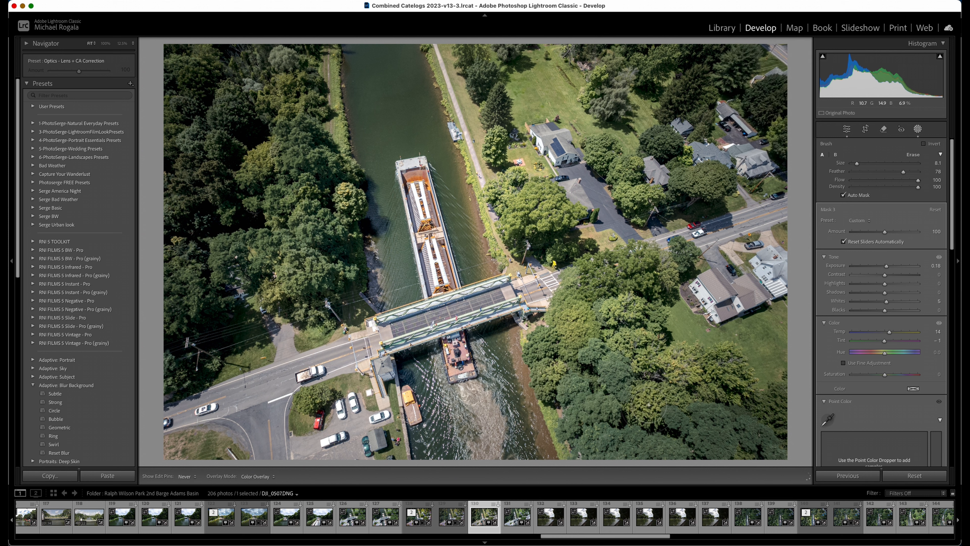
{"action": "key", "text": "h"}
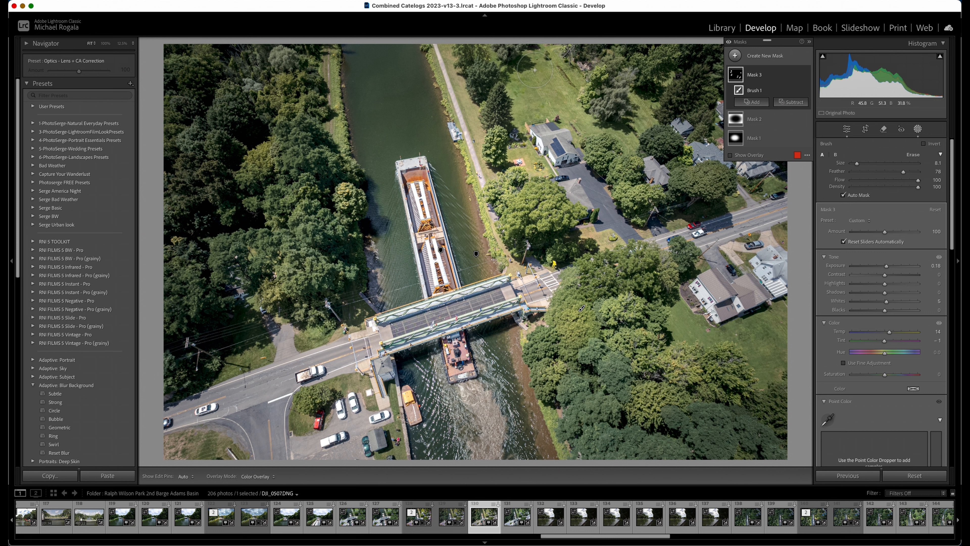
{"action": "left_click_drag", "start_coordinate": [495, 138], "coordinate": [494, 149]}
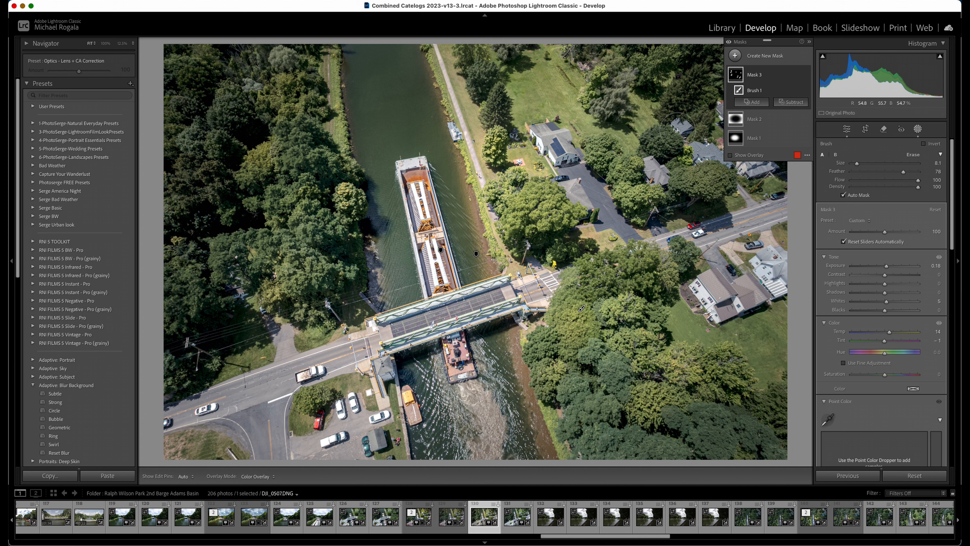
Create another brush mask with Exposure −0.38 and start painting shadows into the trees on the canal's left bank
{"action": "left_click", "coordinate": [733, 57]}
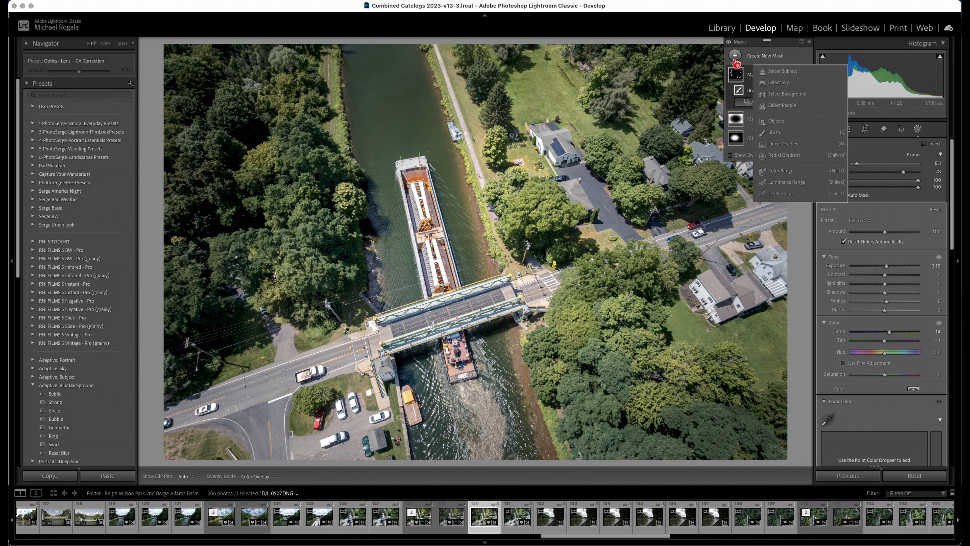
{"action": "left_click", "coordinate": [776, 134]}
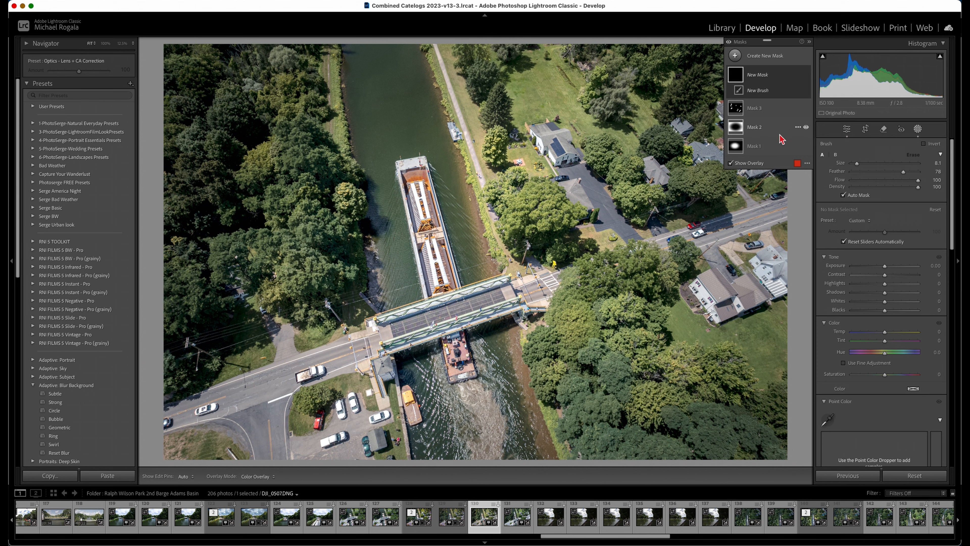
{"action": "left_click_drag", "start_coordinate": [884, 268], "coordinate": [883, 268]}
{"action": "left_click_drag", "start_coordinate": [883, 270], "coordinate": [882, 271]}
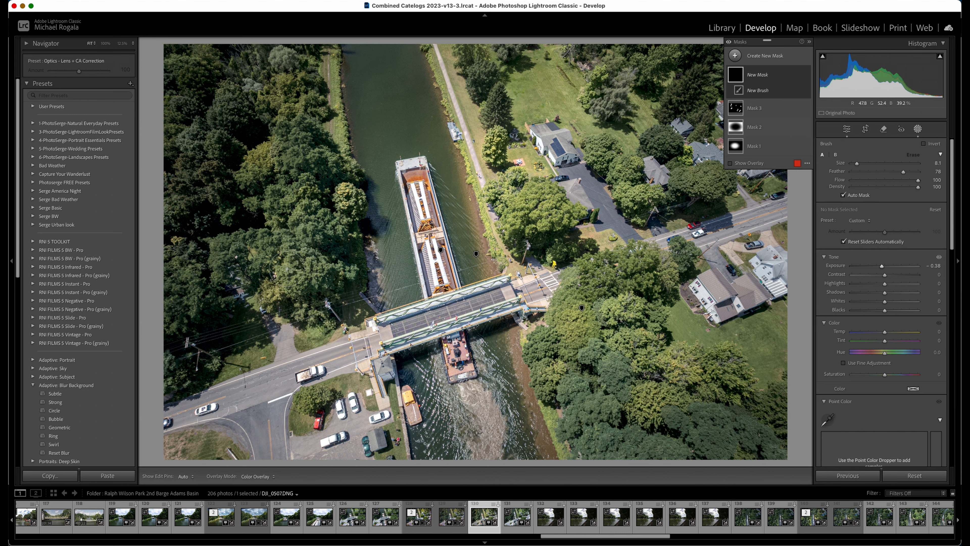
{"action": "mouse_move", "coordinate": [268, 246]}
{"action": "left_mouse_down"}
{"action": "mouse_move", "coordinate": [255, 238]}
{"action": "mouse_move", "coordinate": [264, 238]}
{"action": "left_mouse_up"}
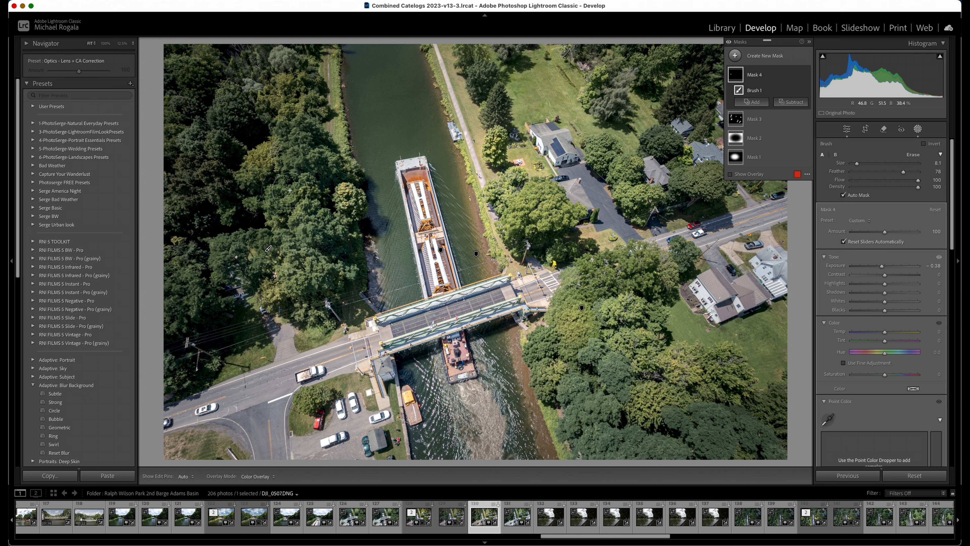
{"action": "key", "text": "h"}
{"action": "key", "text": "h"}
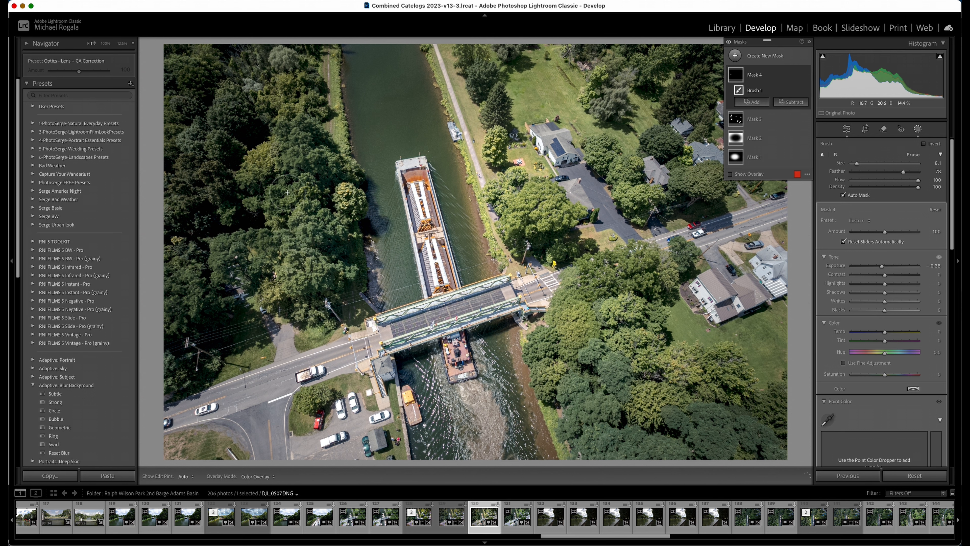
{"action": "left_click_drag", "start_coordinate": [295, 157], "coordinate": [296, 157]}
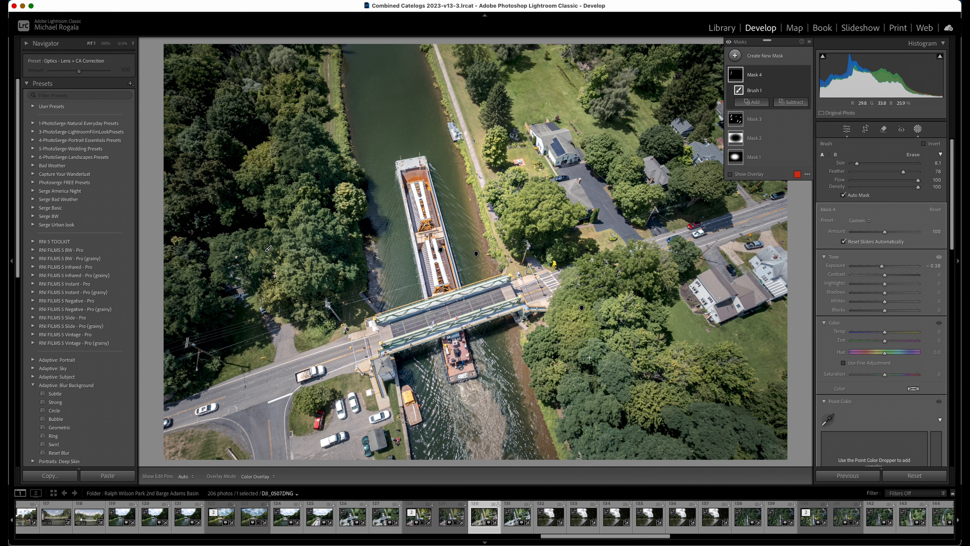
Brush more shadows into the darkening mask over the darker parts of the trees
{"action": "key", "text": "h"}
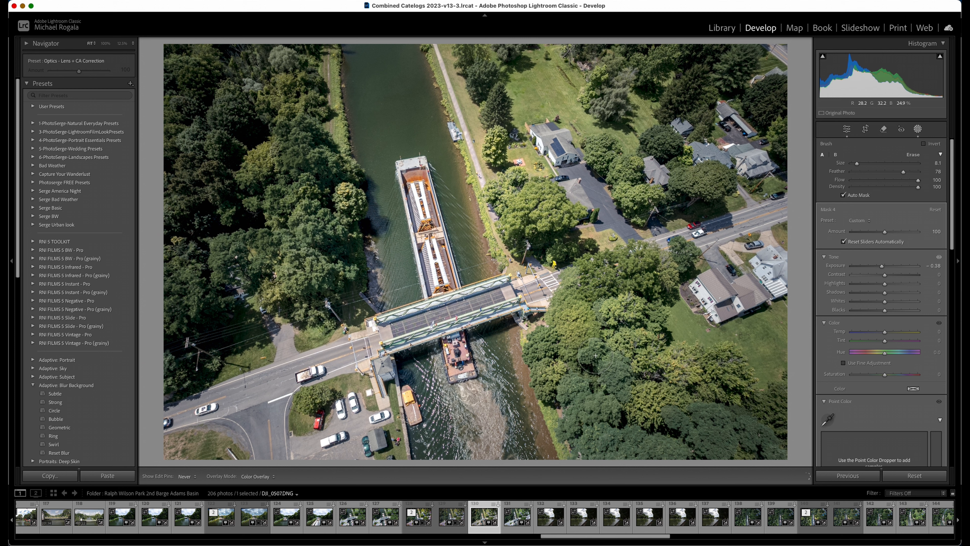
{"action": "key", "text": "h"}
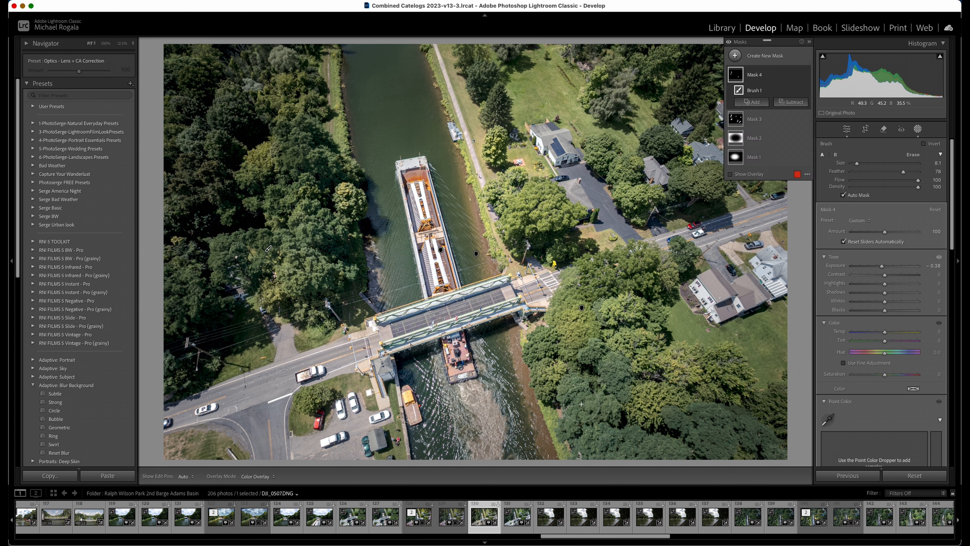
{"action": "key", "text": "h"}
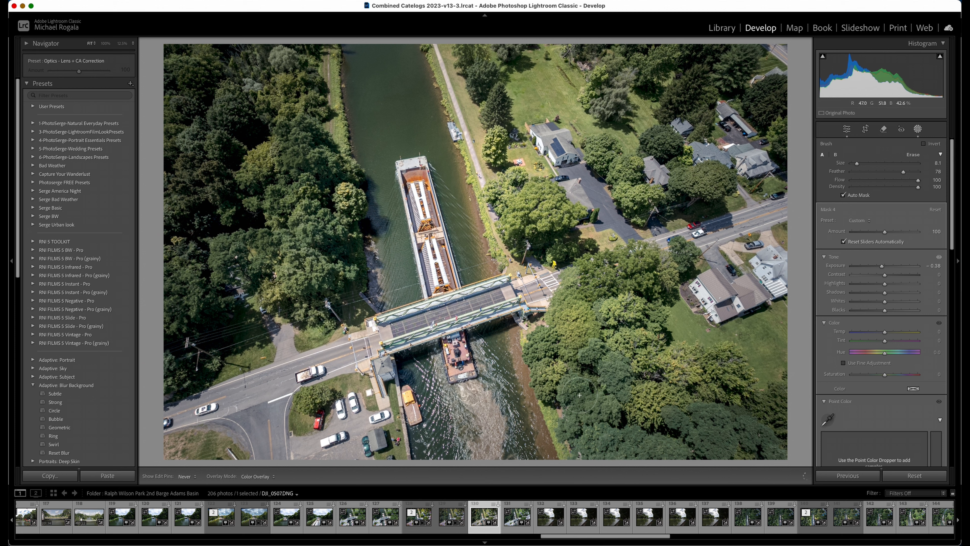
{"action": "key", "text": "h"}
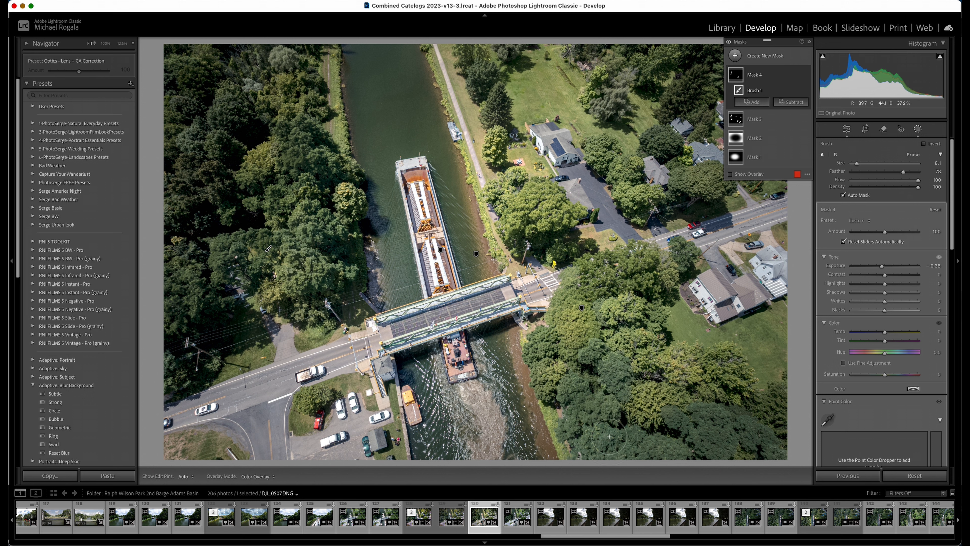
{"action": "key", "text": "h"}
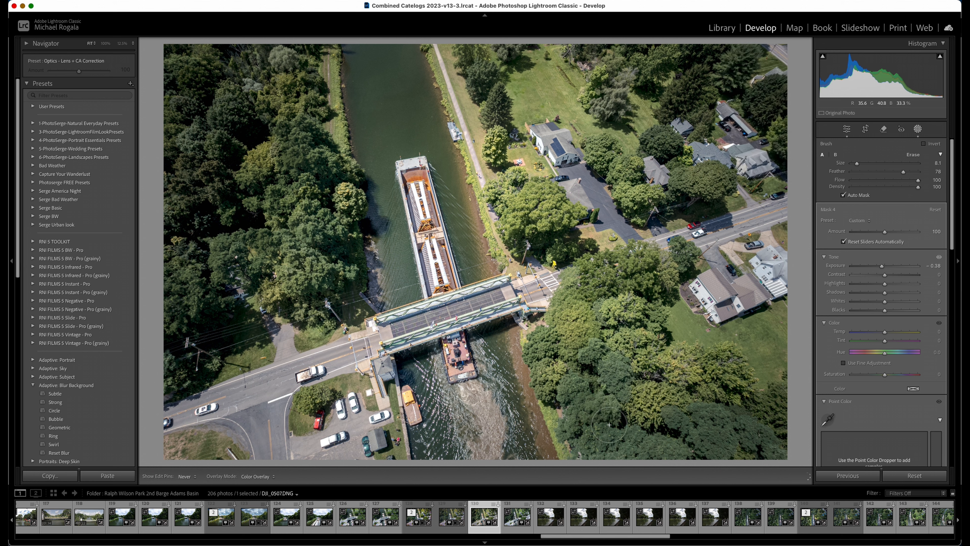
{"action": "key", "text": "h"}
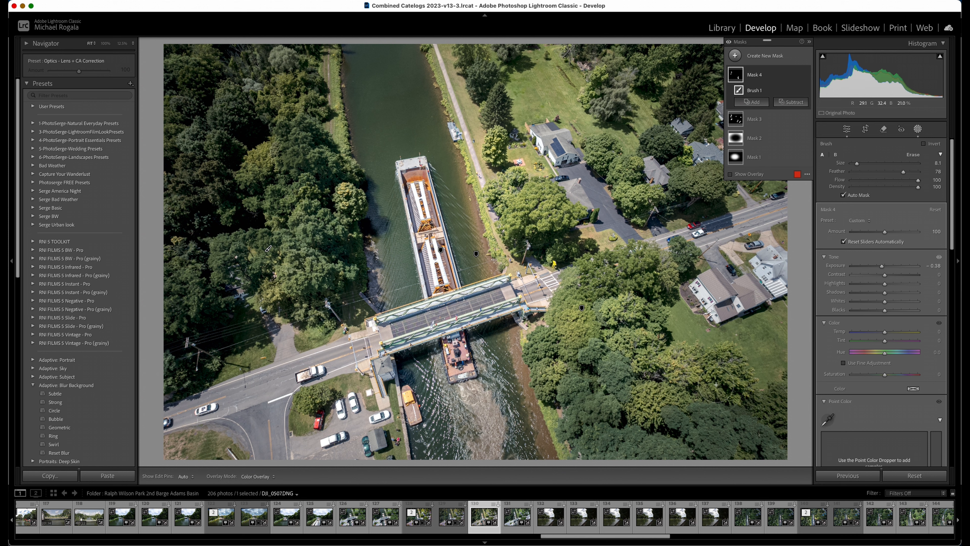
{"action": "key", "text": "h"}
{"action": "key", "text": "h"}
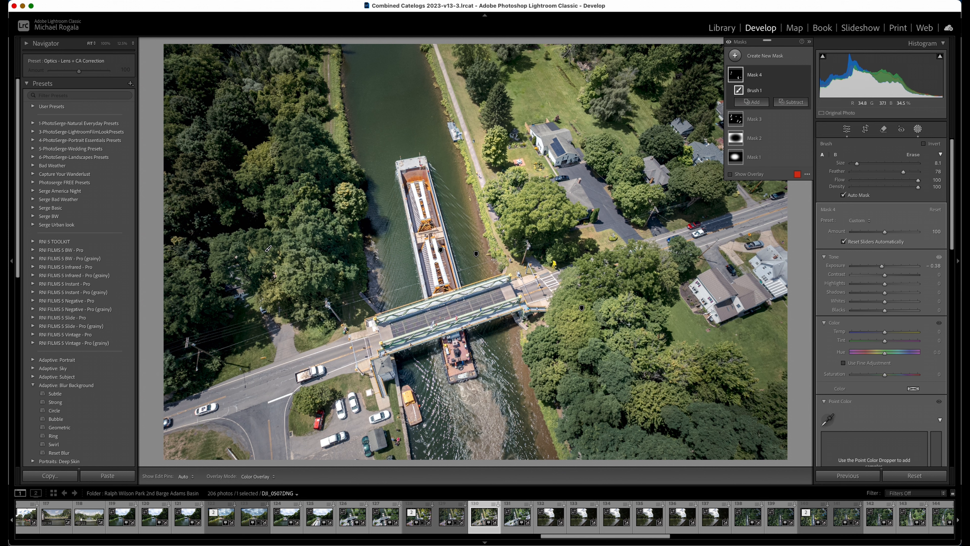
Extend the darkening brush mask over the shaded parts of the trees on the canal's right bank
{"action": "key", "text": "h"}
{"action": "key", "text": "h"}
{"action": "key", "text": "h"}
{"action": "key", "text": "h"}
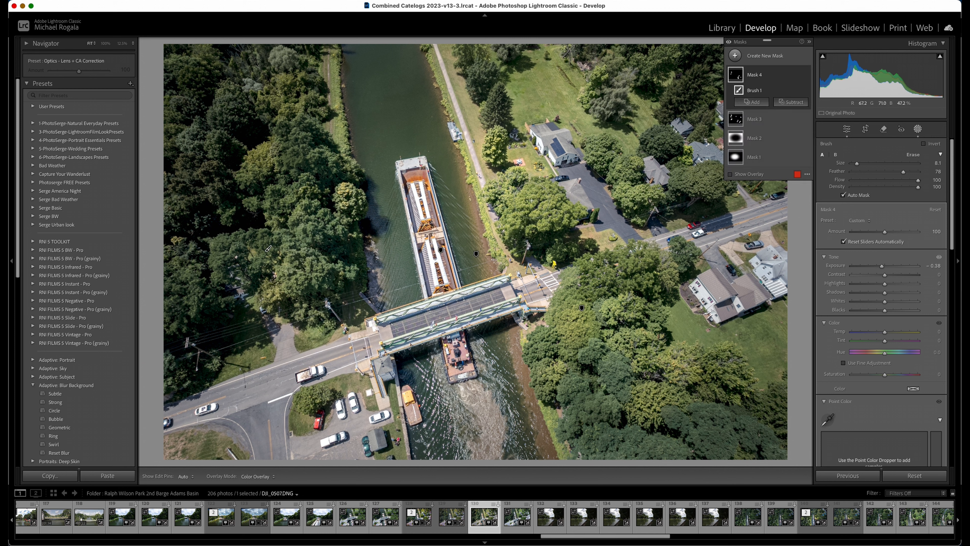
{"action": "key", "text": "h"}
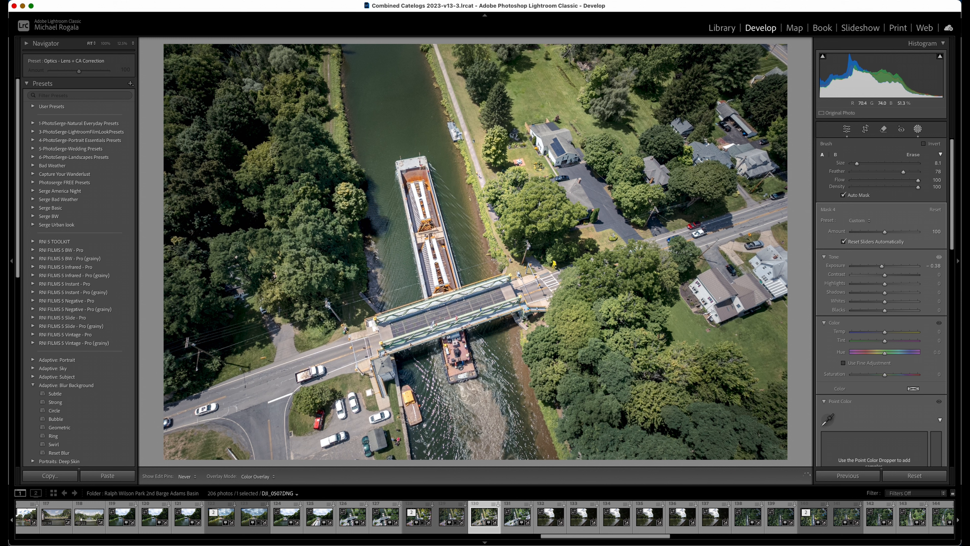
{"action": "key", "text": "h"}
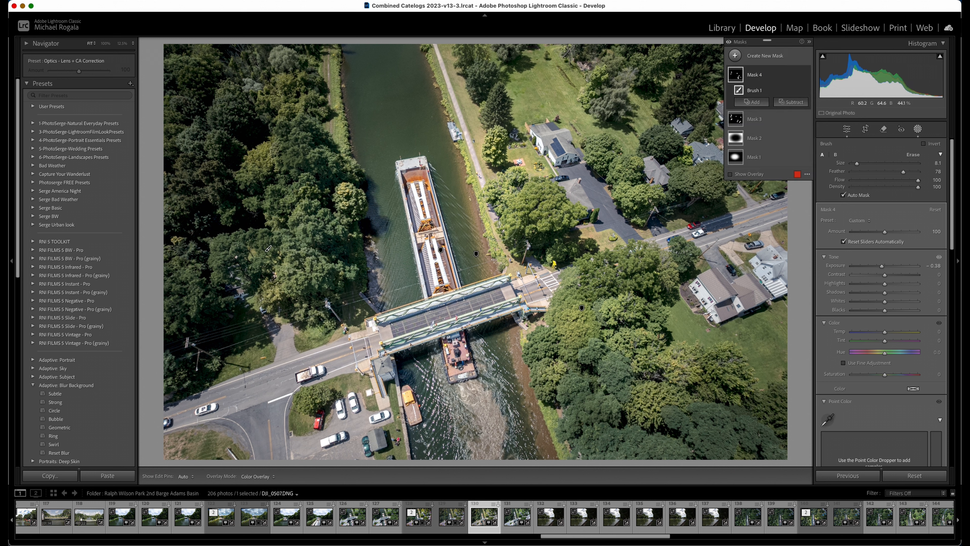
{"action": "key", "text": "h"}
{"action": "key", "text": "h"}
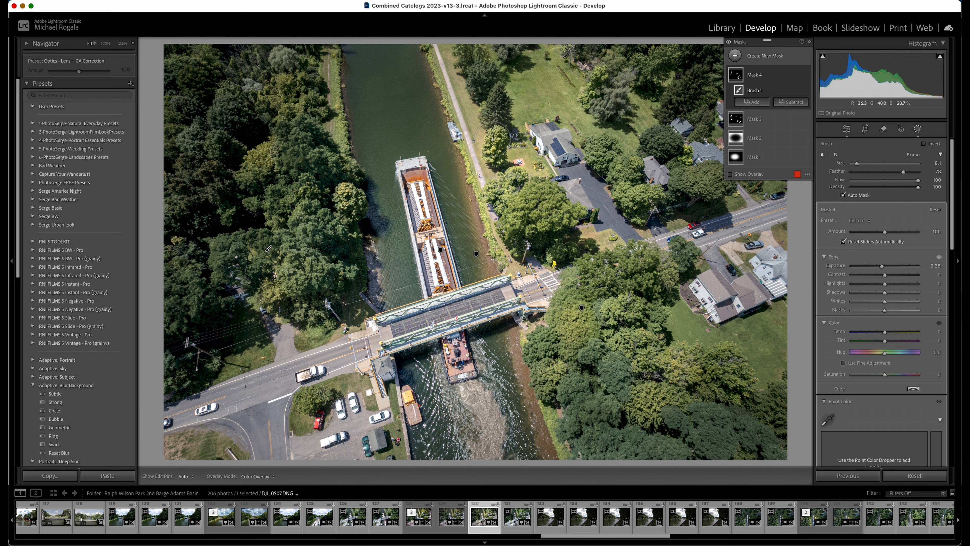
{"action": "key", "text": "h"}
{"action": "key", "text": "h"}
{"action": "key", "text": "h"}
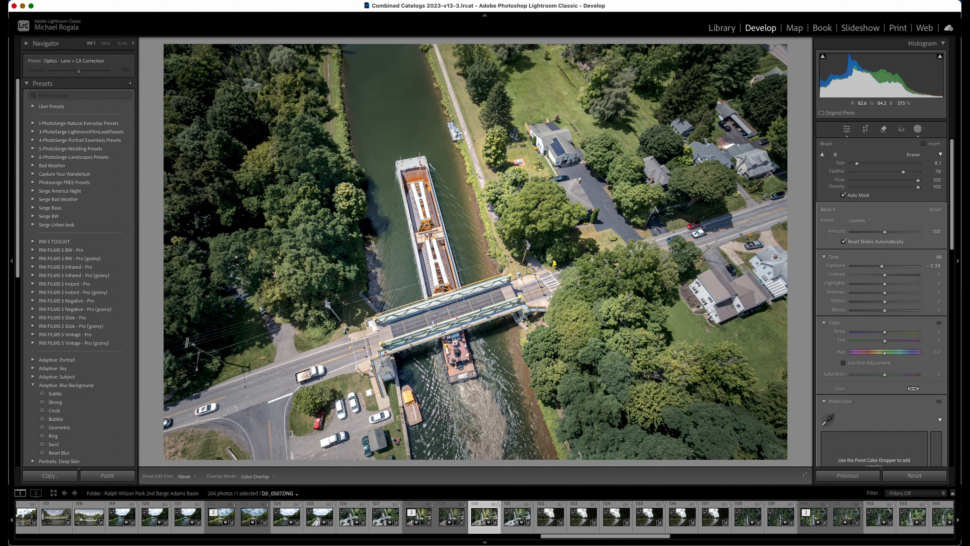
{"action": "key", "text": "h"}
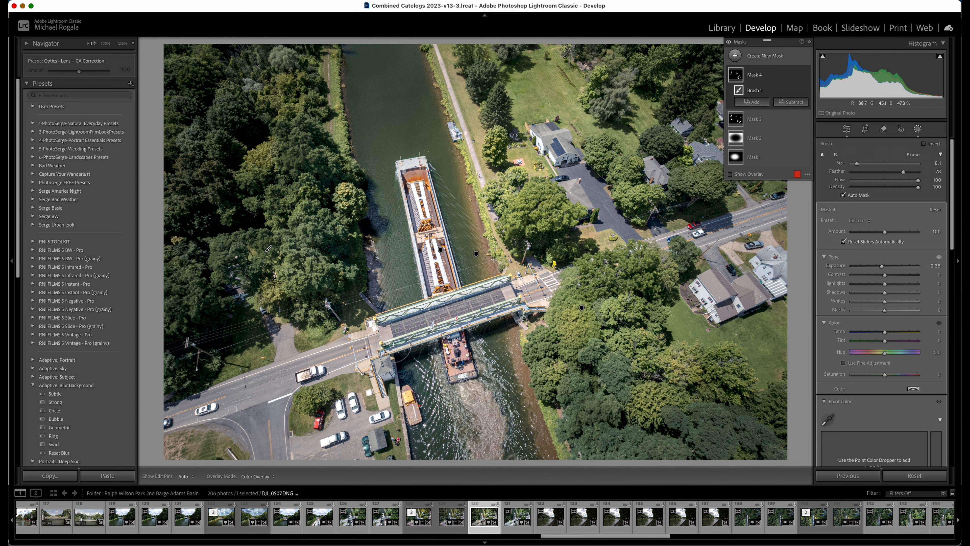
Paint the darkening mask over the bridge deck crossing the canal
{"action": "key", "text": "h"}
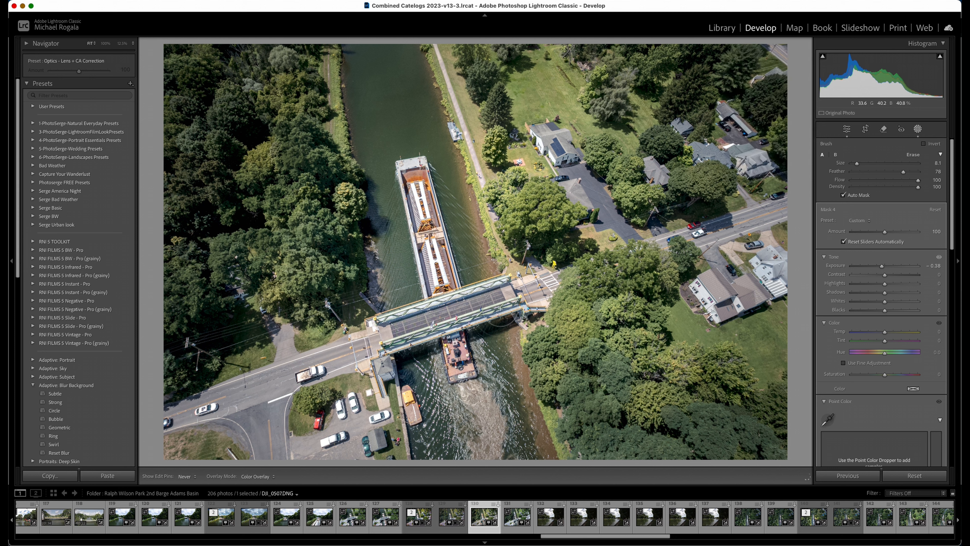
{"action": "key", "text": "h"}
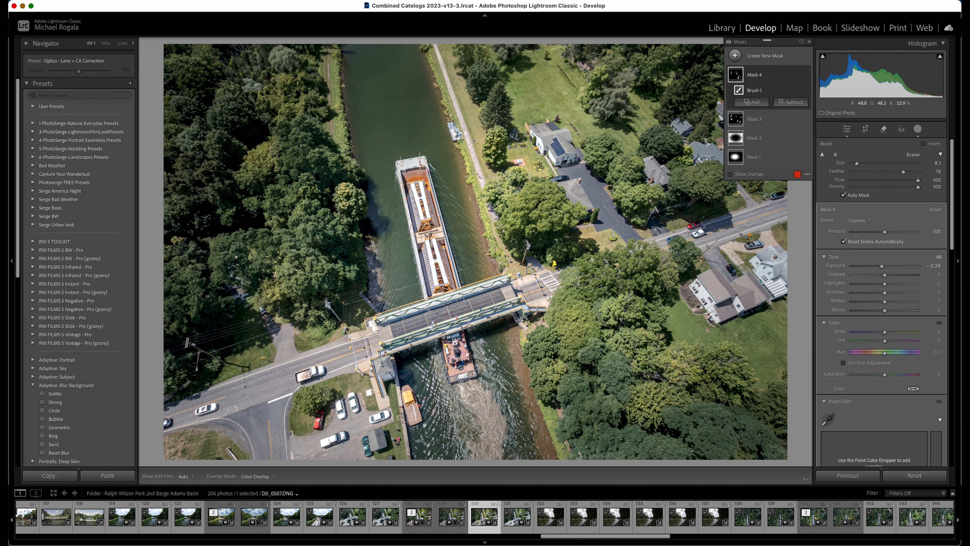
{"action": "key", "text": "h"}
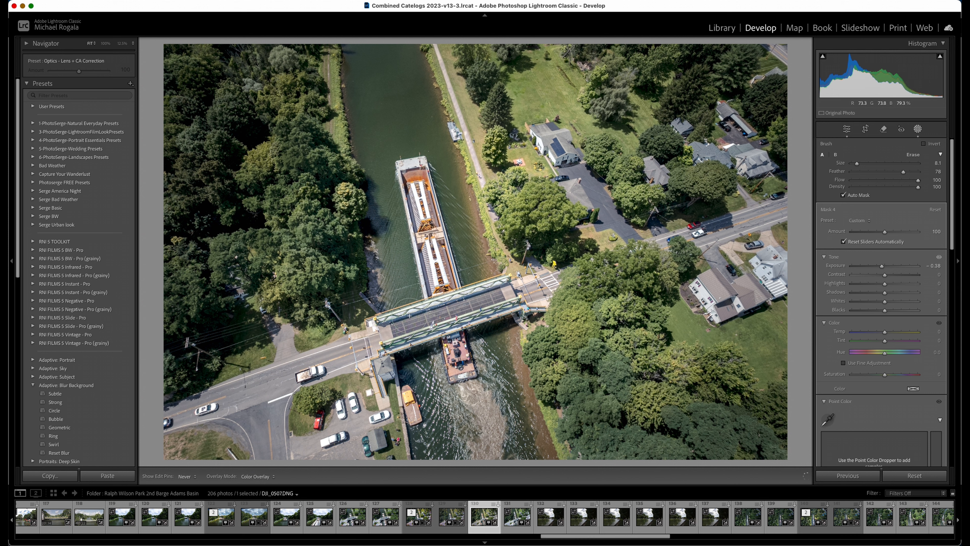
{"action": "key", "text": "h"}
{"action": "key", "text": "h"}
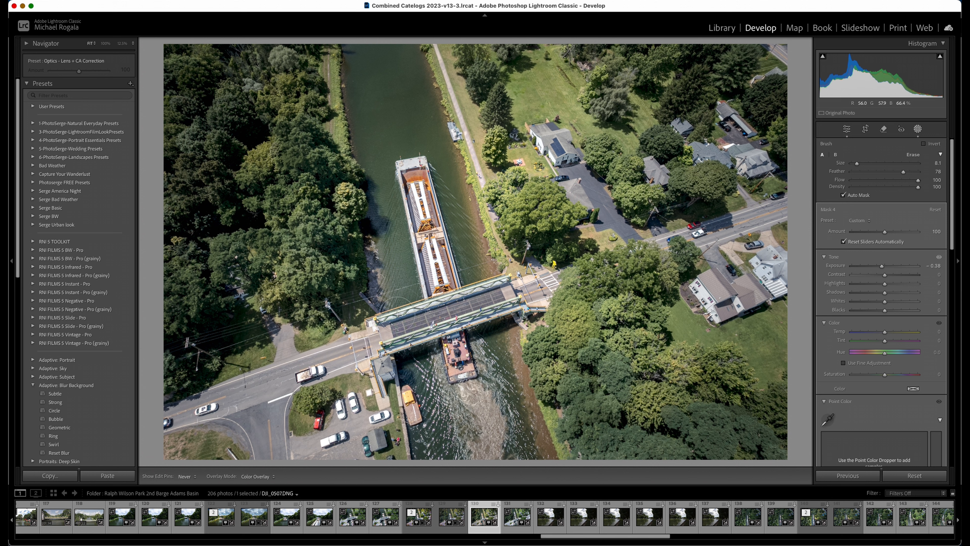
{"action": "key", "text": "h"}
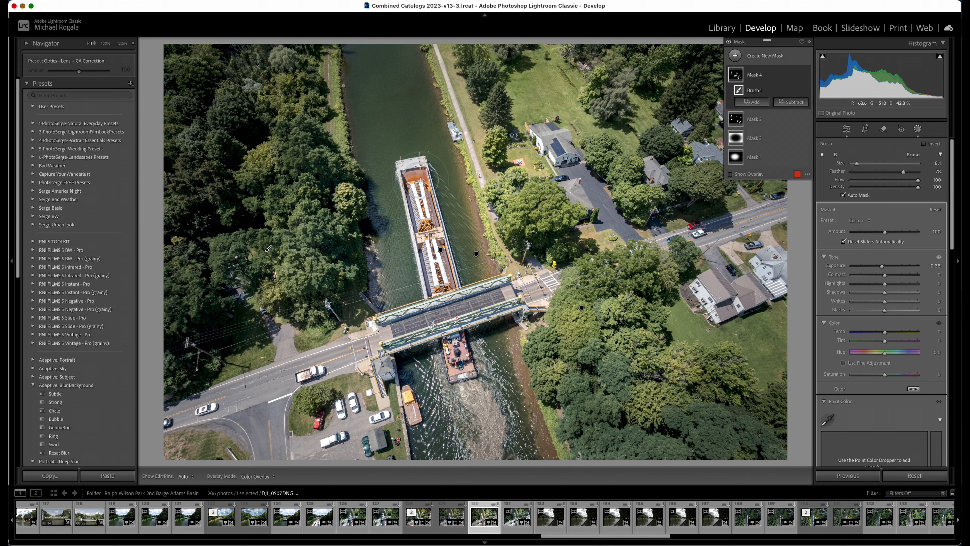
Hide and show the mask pins and mask list repeatedly to examine the darkened trees and bridge without distractions
{"action": "key", "text": "h"}
{"action": "key", "text": "h"}
{"action": "key", "text": "h"}
{"action": "key", "text": "h"}
{"action": "key", "text": "h"}
{"action": "key", "text": "h"}
{"action": "key", "text": "h"}
{"action": "key", "text": "h"}
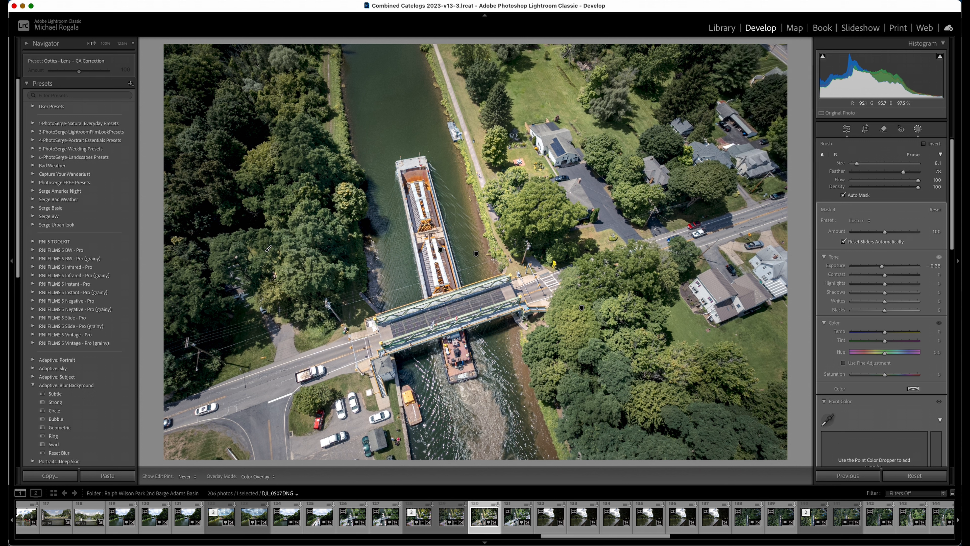
{"action": "key", "text": "h"}
{"action": "key", "text": "h"}
{"action": "key", "text": "h"}
{"action": "key", "text": "h"}
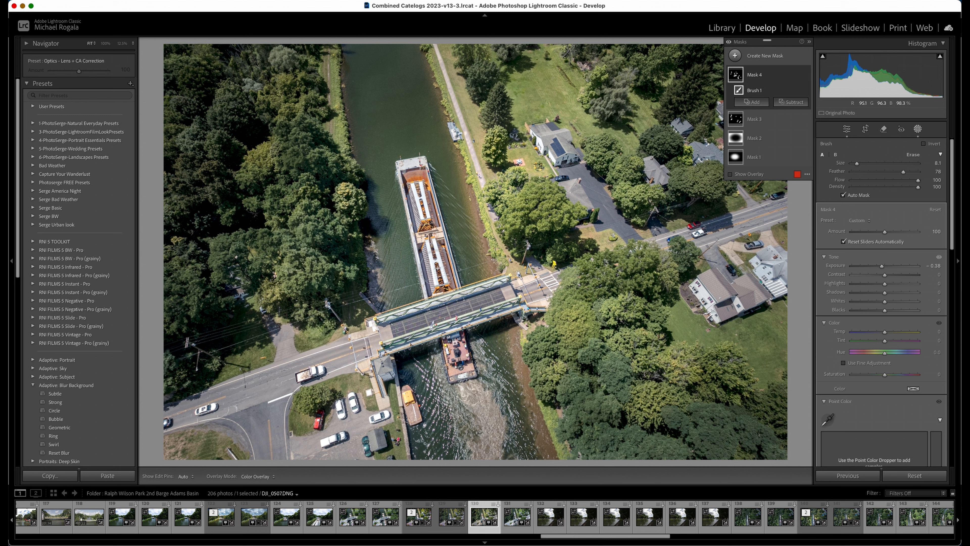
{"action": "key", "text": "h"}
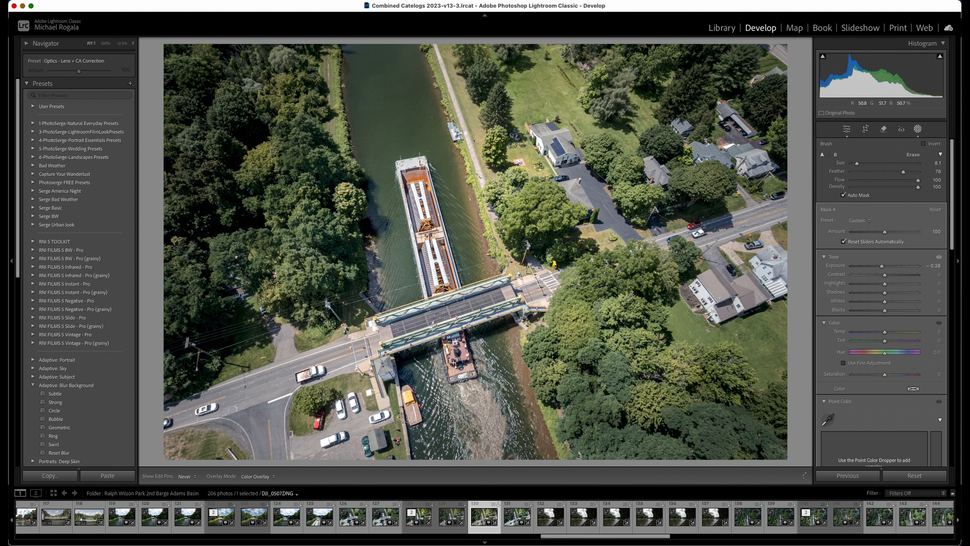
{"action": "key", "text": "h"}
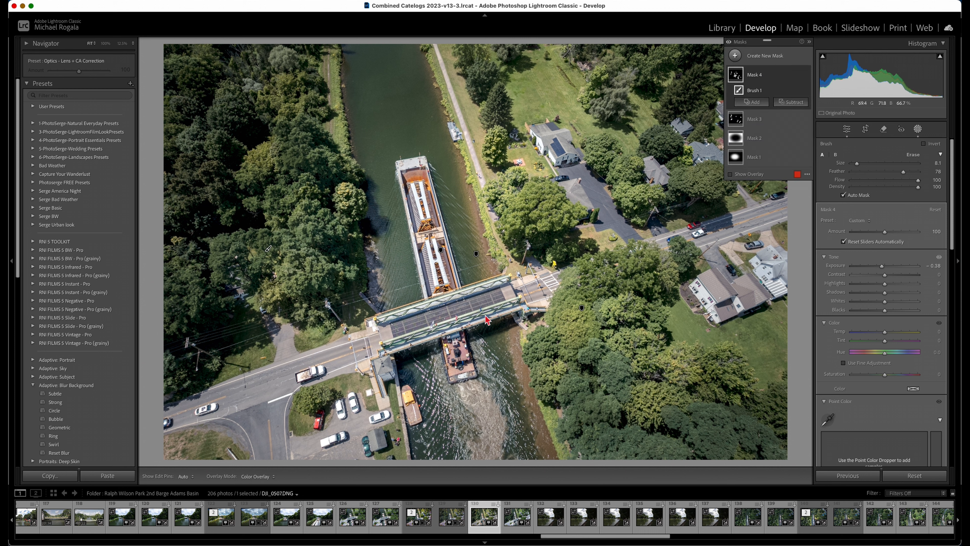
{"action": "key", "text": "h"}
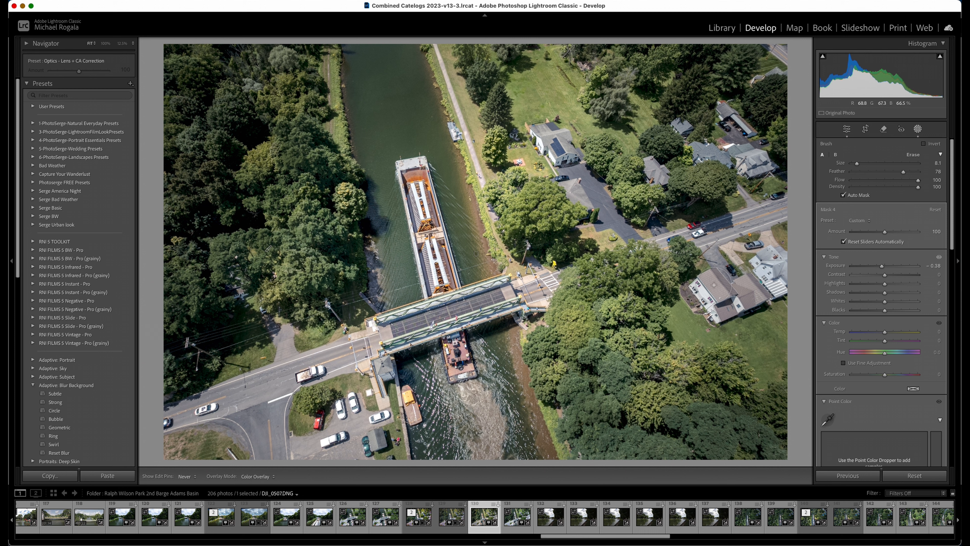
{"action": "key", "text": "h"}
{"action": "key", "text": "h"}
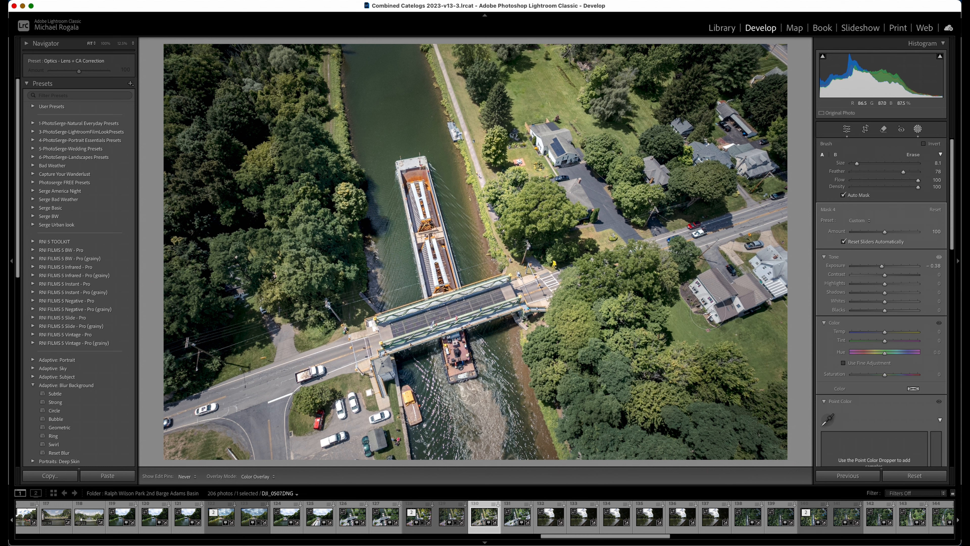
{"action": "key", "text": "h"}
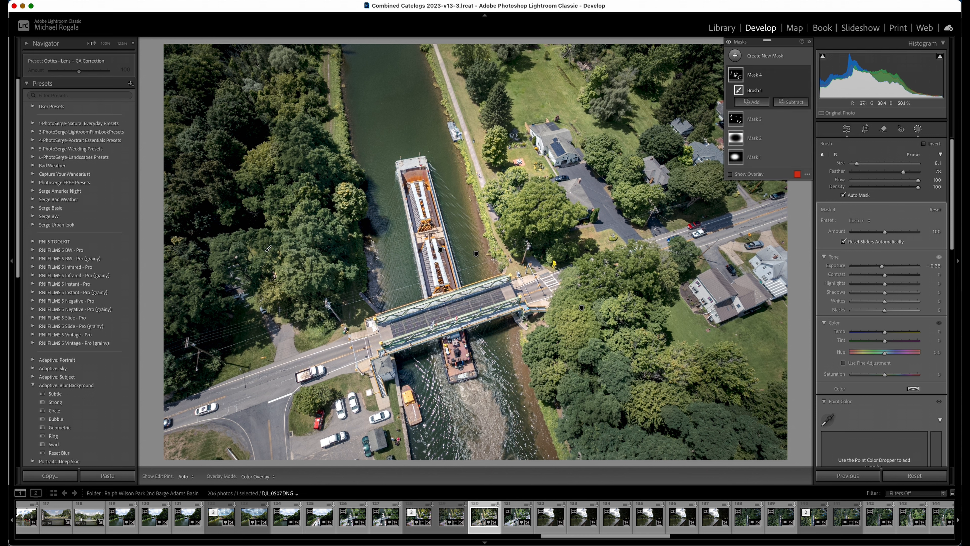
{"action": "key", "text": "h"}
{"action": "key", "text": "h"}
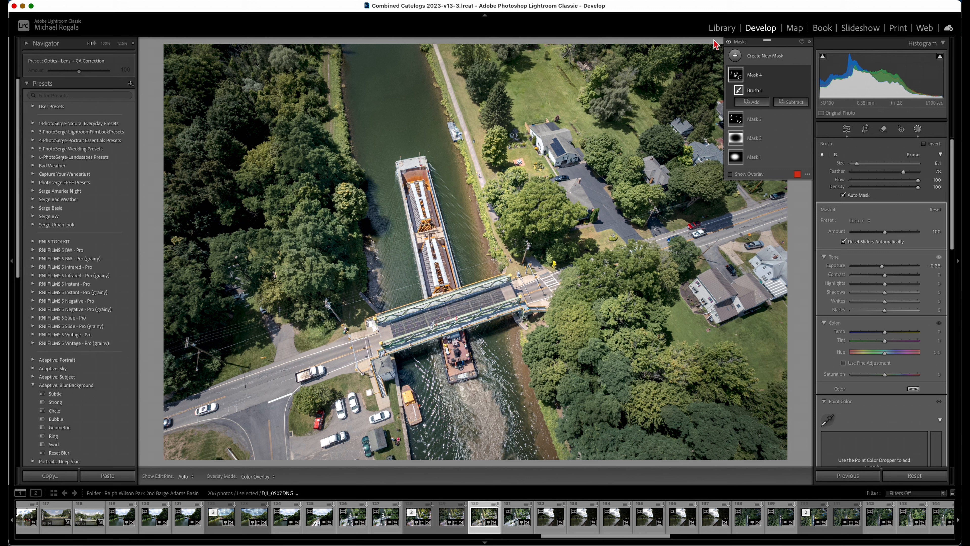
Close masking and compare the finished edit of the canal photo with its unedited Before version several times
{"action": "left_click", "coordinate": [917, 129]}
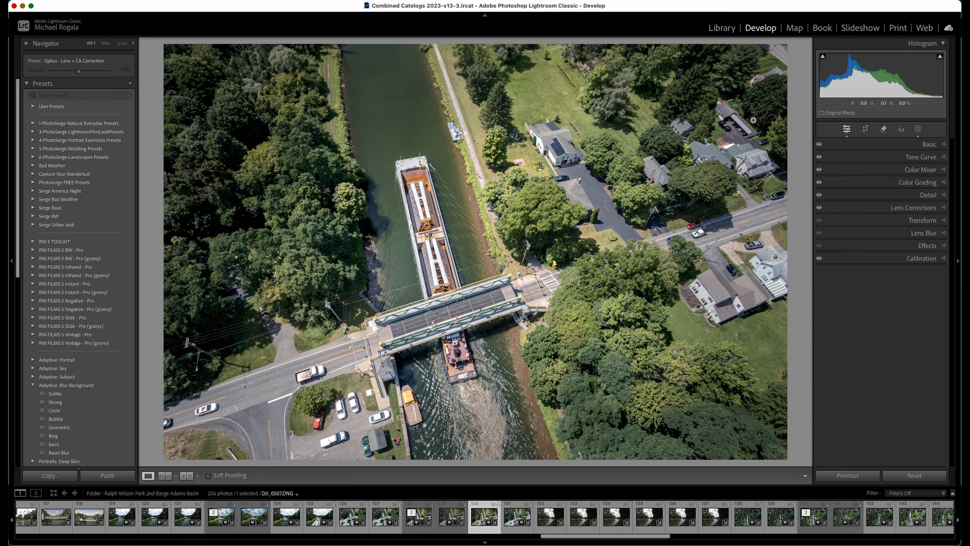
{"action": "key", "text": "backslash"}
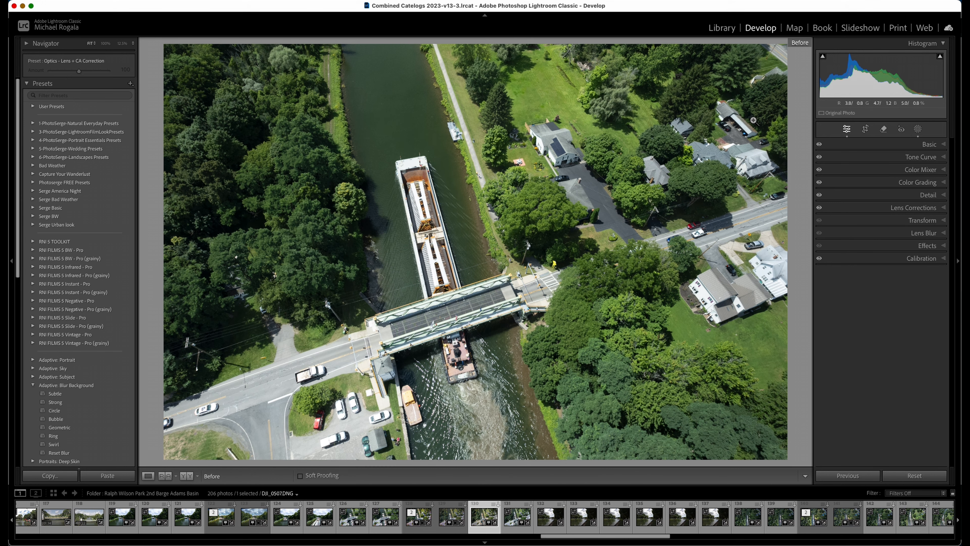
{"action": "key", "text": "backslash"}
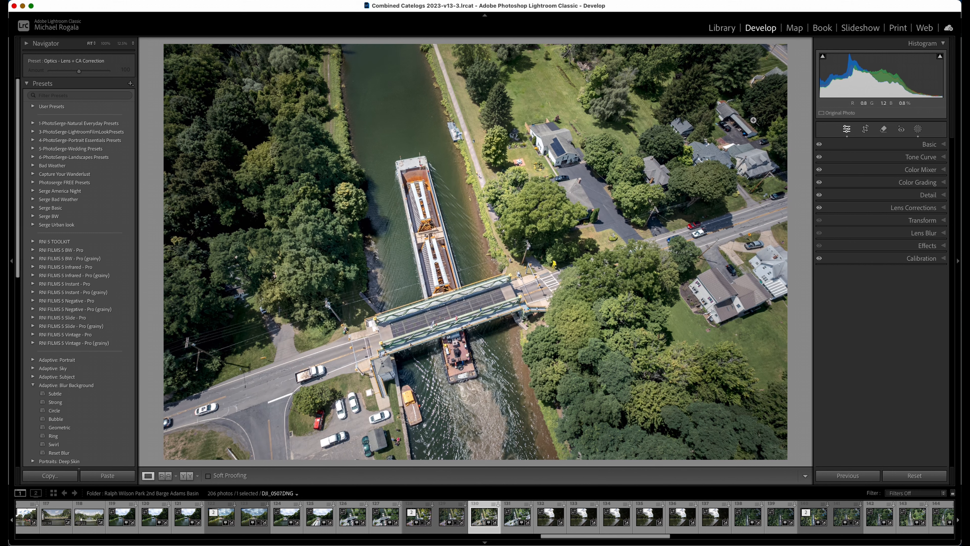
{"action": "key", "text": "backslash"}
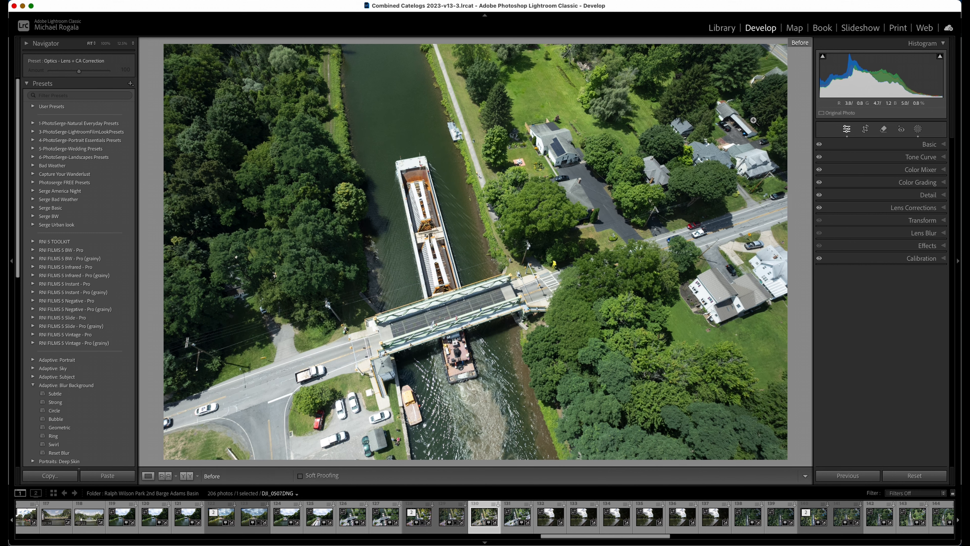
{"action": "key", "text": "backslash"}
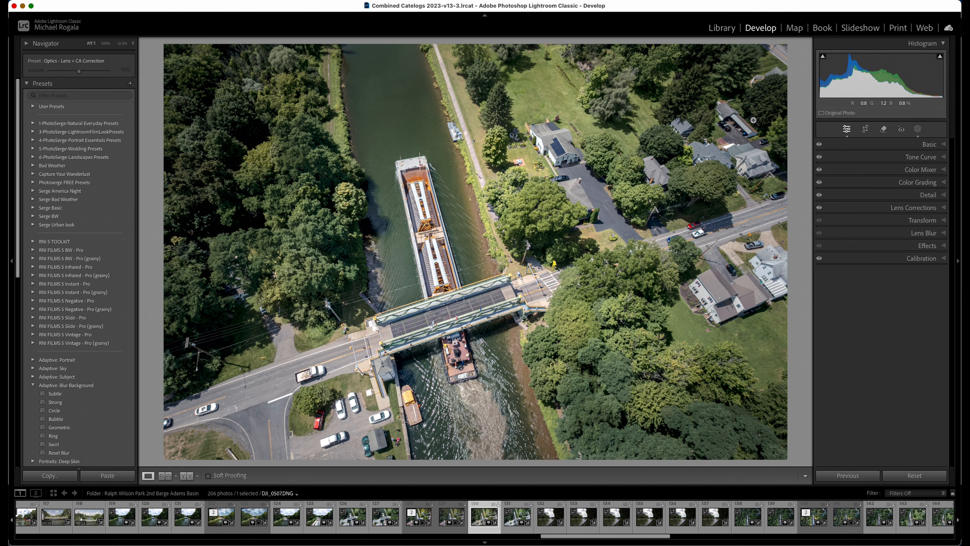
{"action": "key", "text": "backslash"}
{"action": "key", "text": "backslash"}
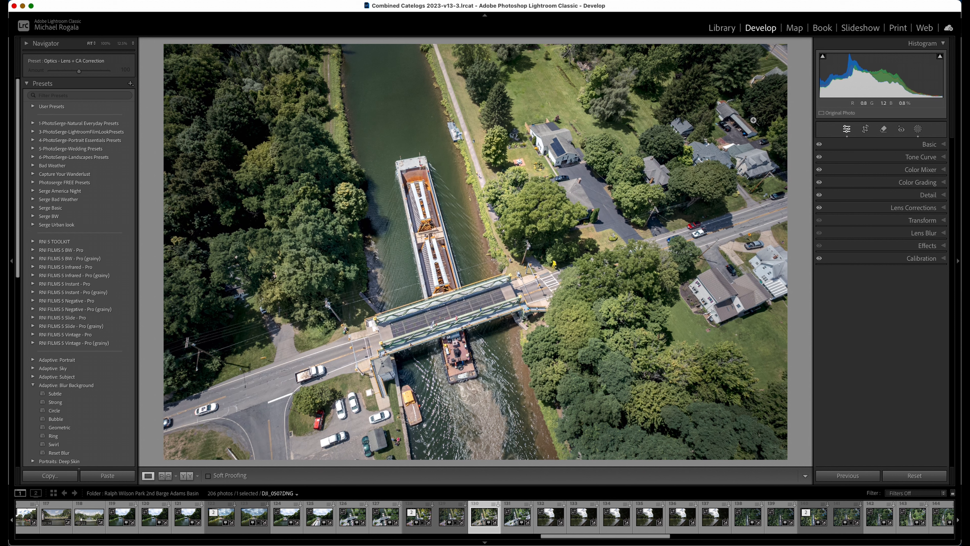